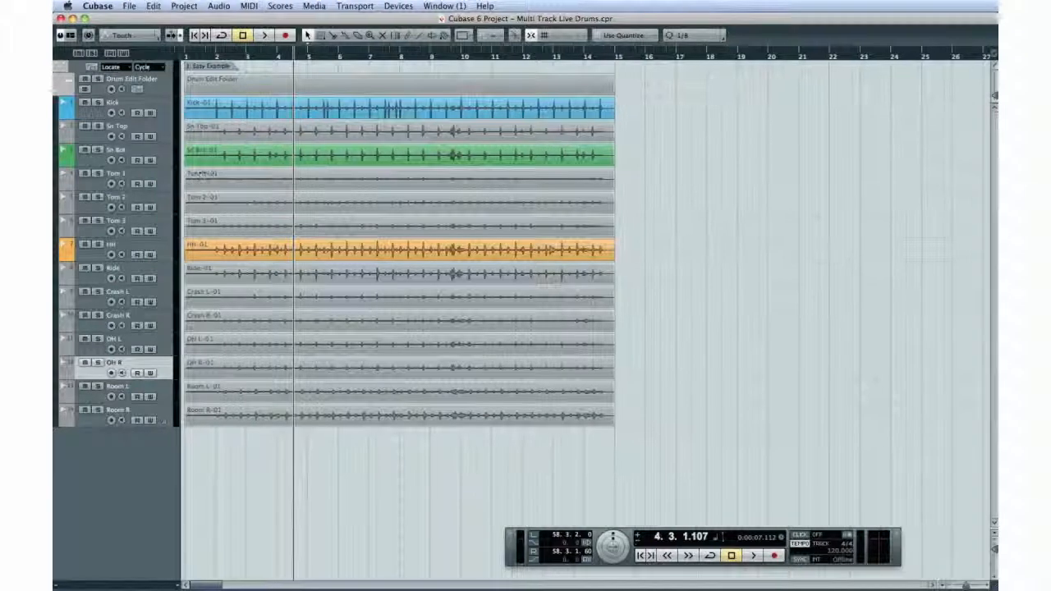
Create hitpoints on the Kick-01 and Sn Top-01 events by raising the hitpoint threshold in the Sample Editor.
left_click(334, 115)
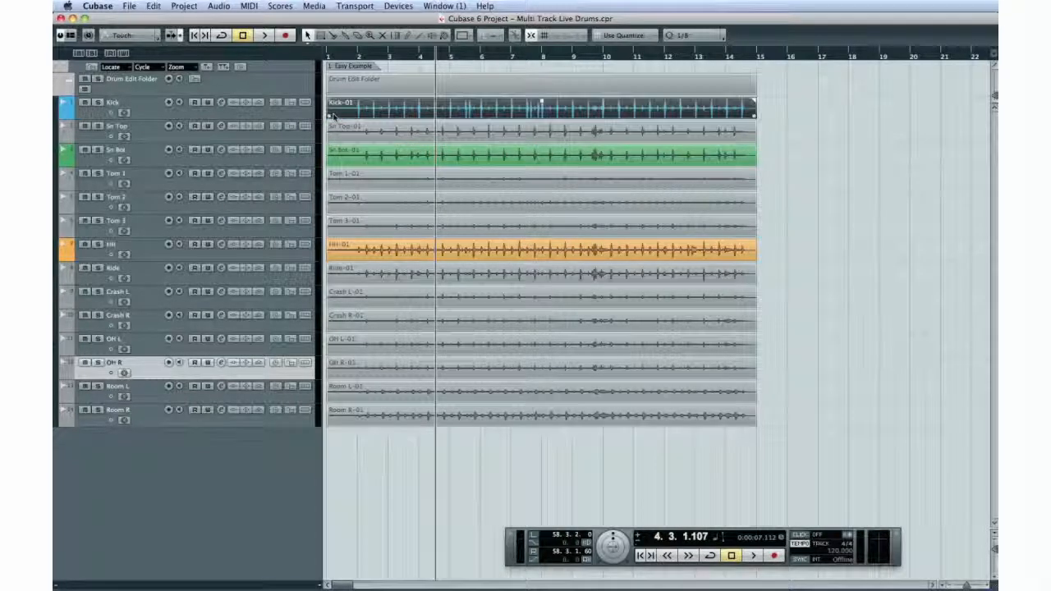
double_click(493, 116)
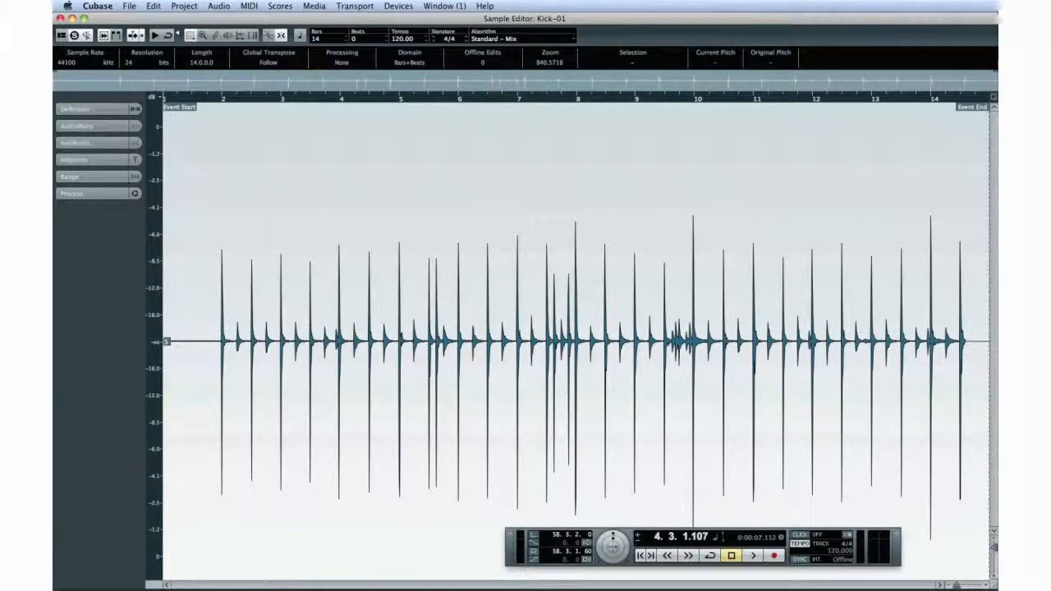
left_click(98, 164)
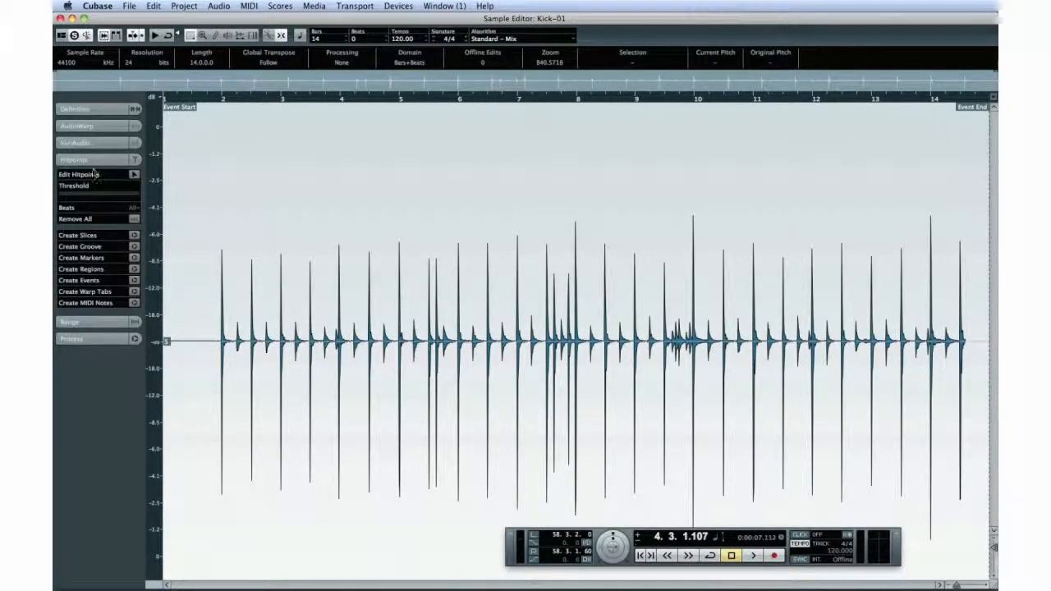
mouse_move(65, 195)
left_mouse_down()
mouse_move(100, 198)
mouse_move(82, 198)
left_mouse_up()
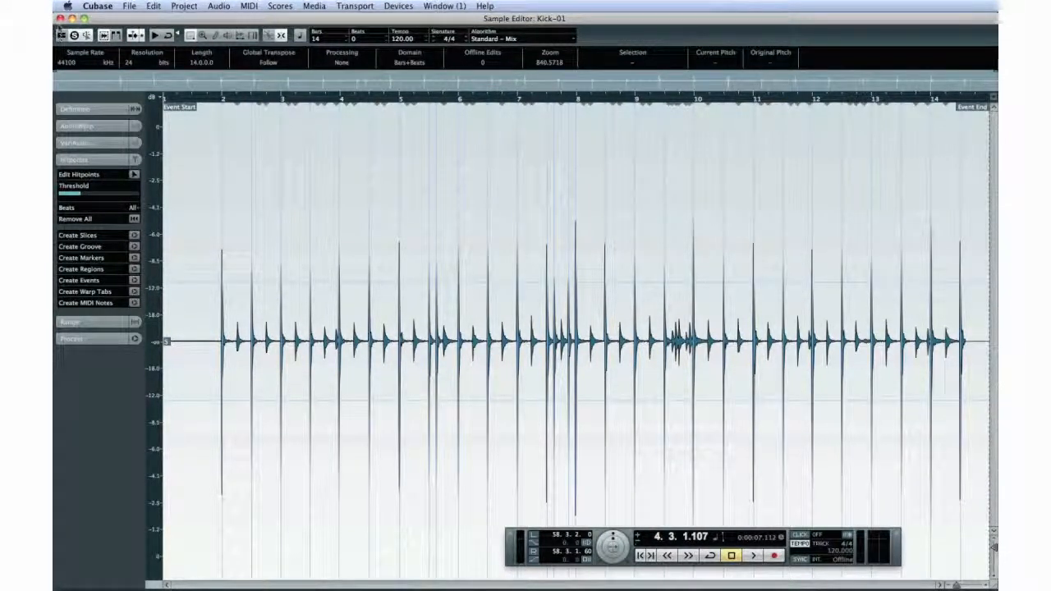
left_click(60, 18)
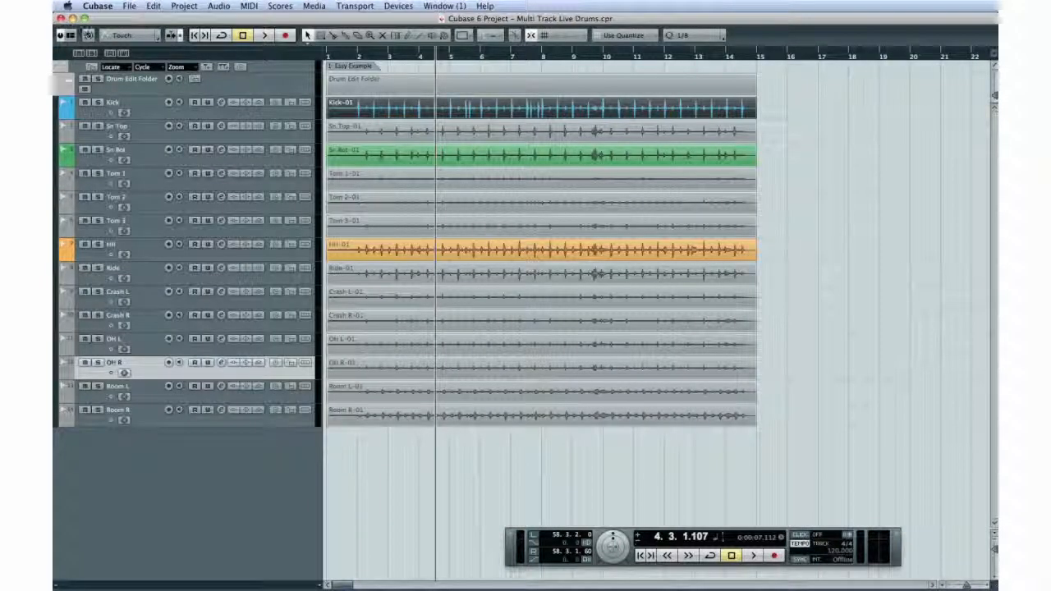
double_click(345, 129)
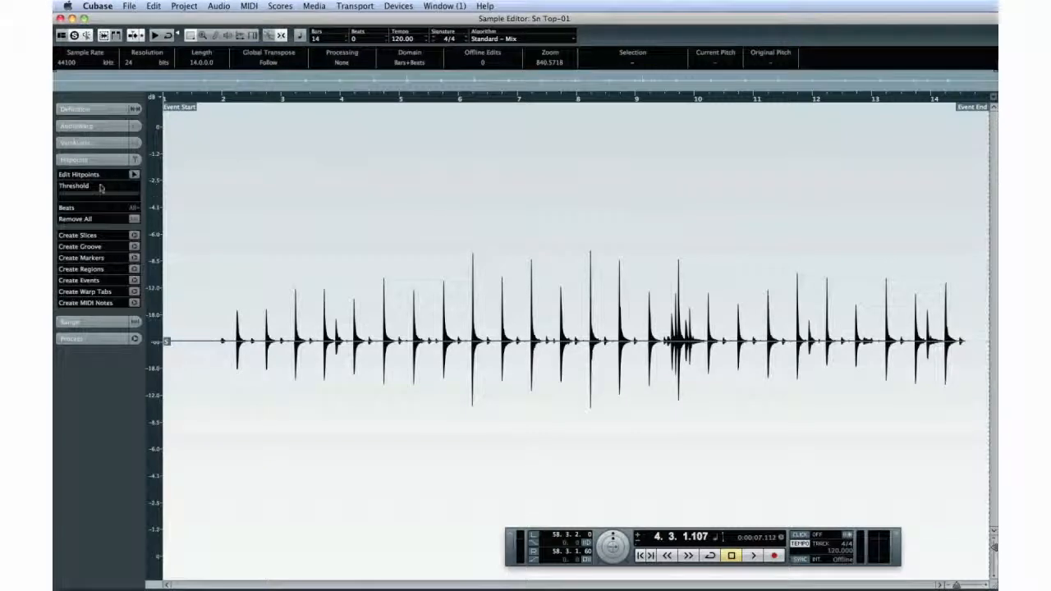
mouse_move(71, 196)
left_mouse_down()
mouse_move(82, 196)
mouse_move(71, 196)
left_mouse_up()
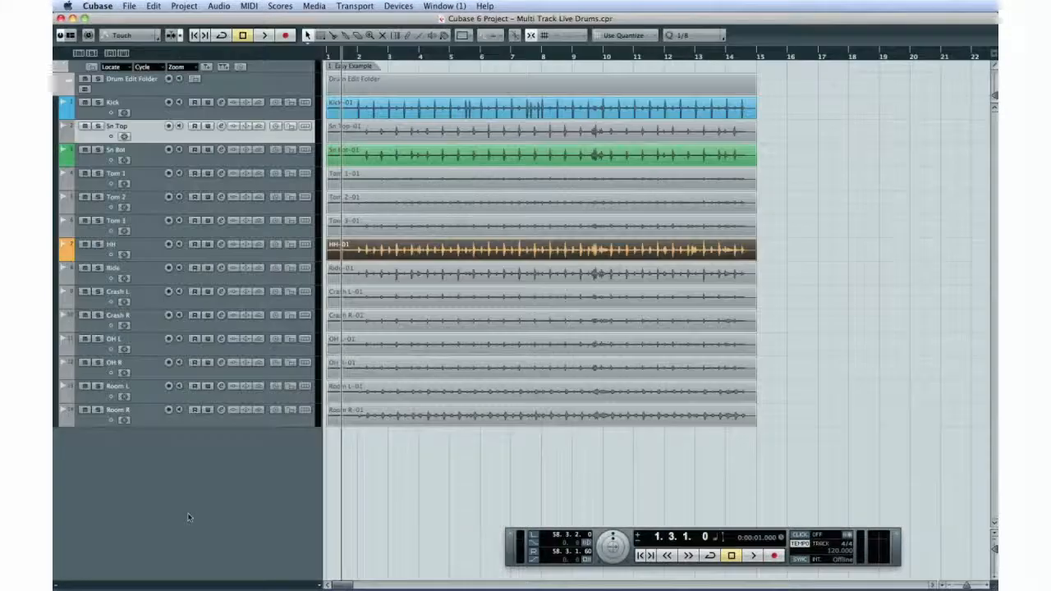
Restrict the hitpoints of the HH-01 event to 1/8 beats in the Sample Editor and close the editor.
left_click(410, 246)
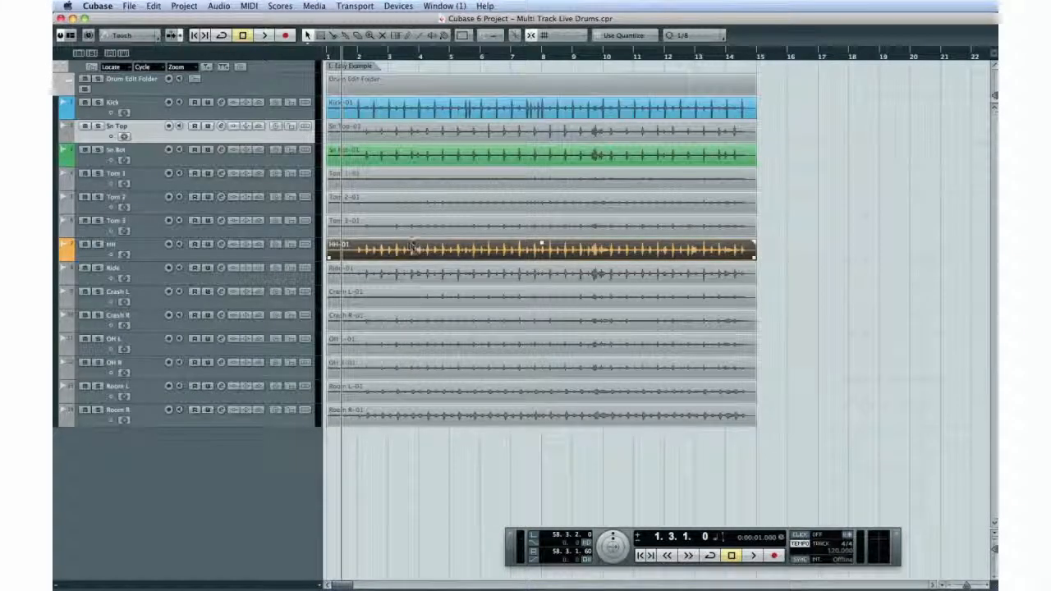
double_click(412, 247)
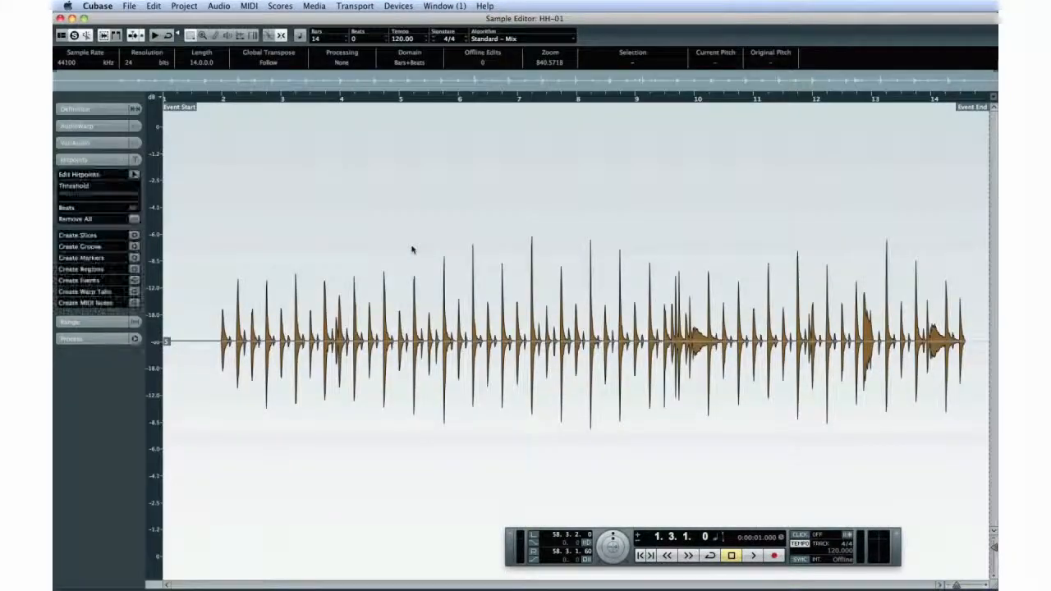
left_click(134, 174)
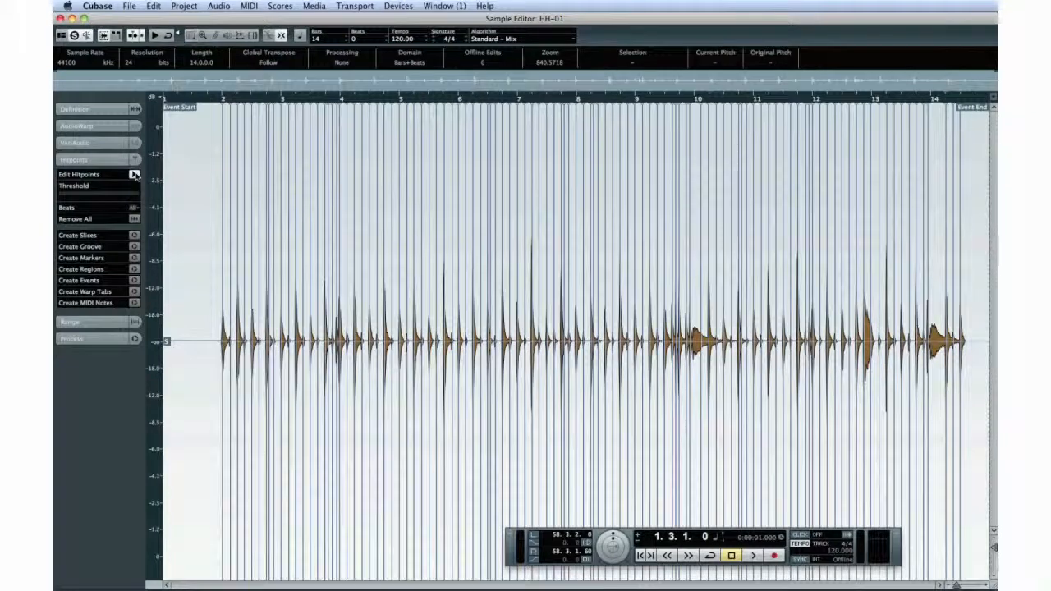
left_click(133, 207)
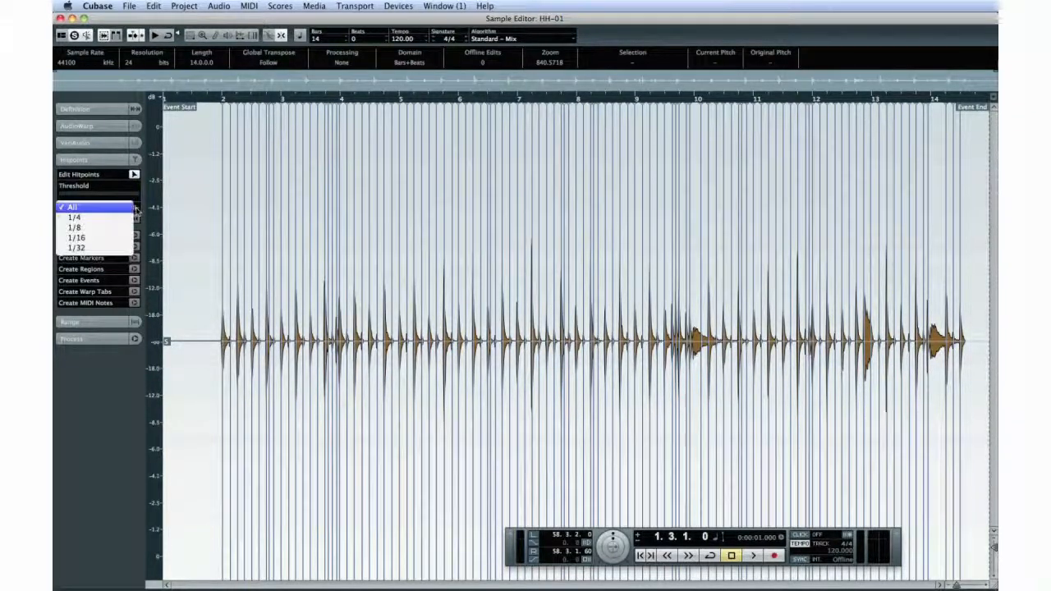
left_click(116, 228)
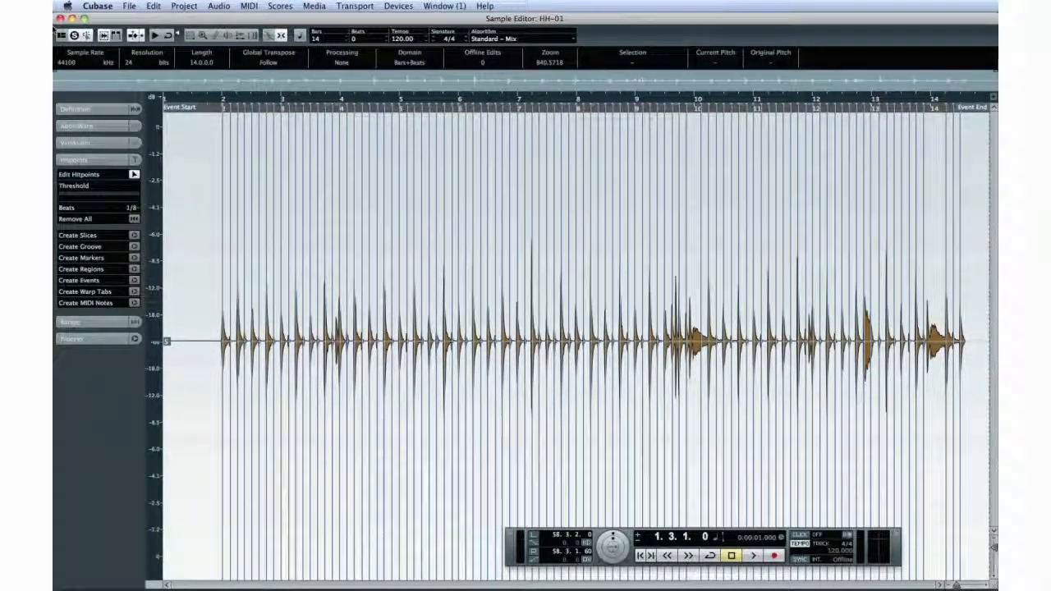
left_click(60, 18)
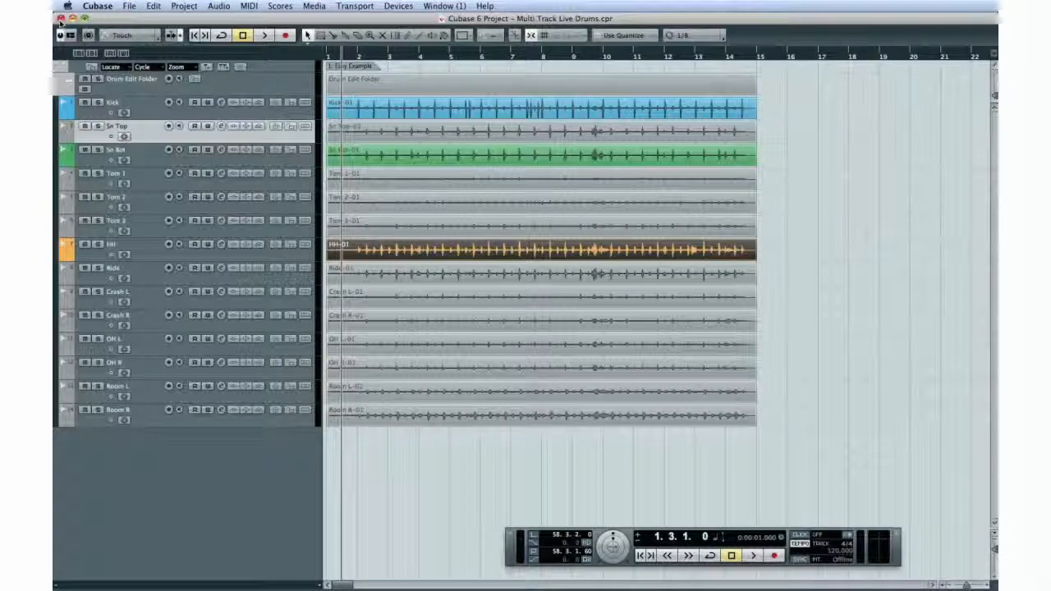
Open the Quantize Panel, enable group editing on the Drum Edit Folder and select all its drum events.
left_click(416, 112)
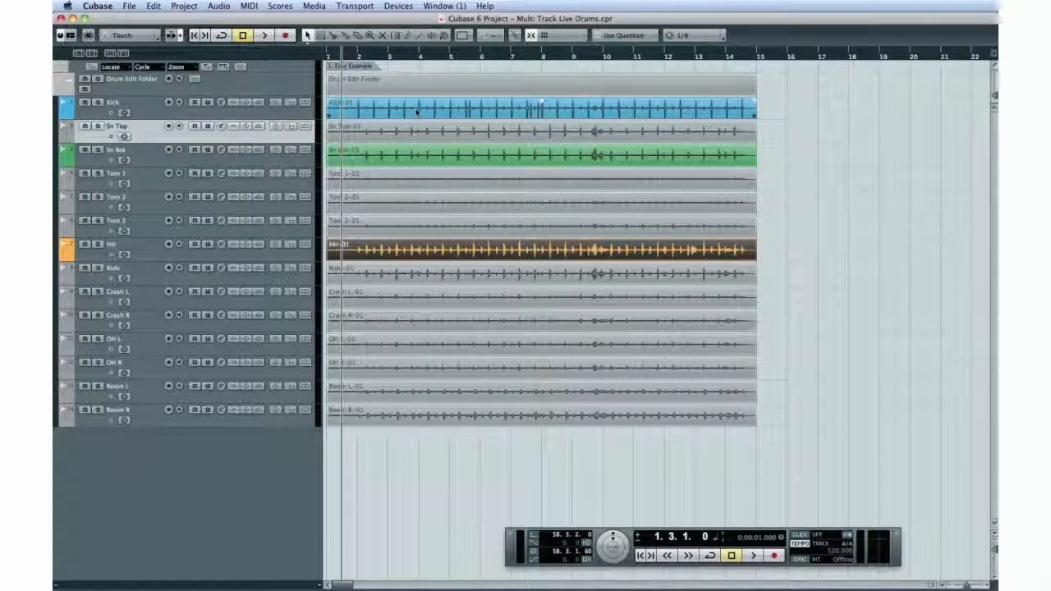
left_click(603, 56)
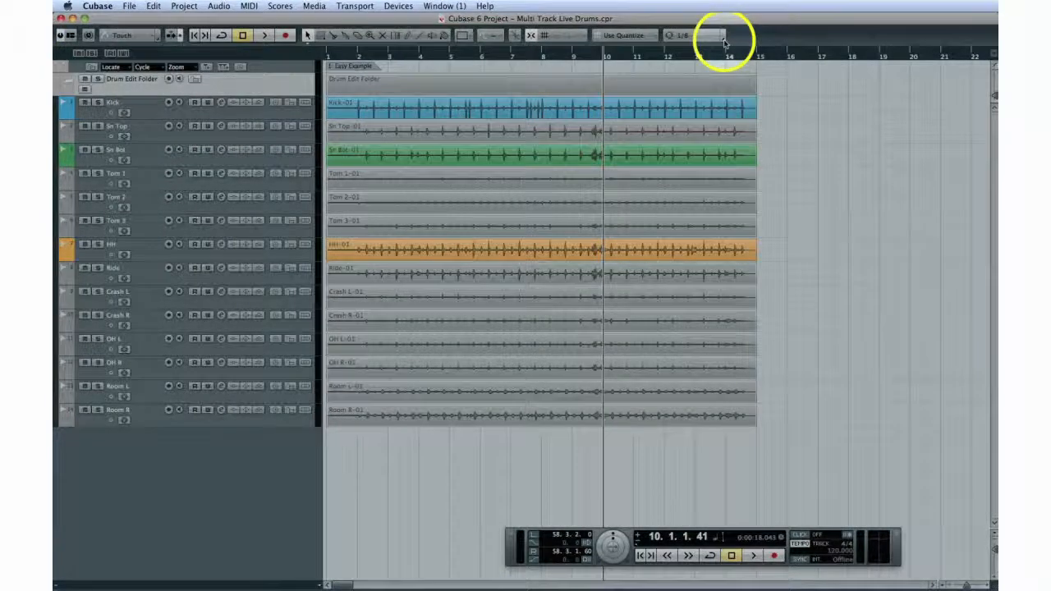
left_click(723, 40)
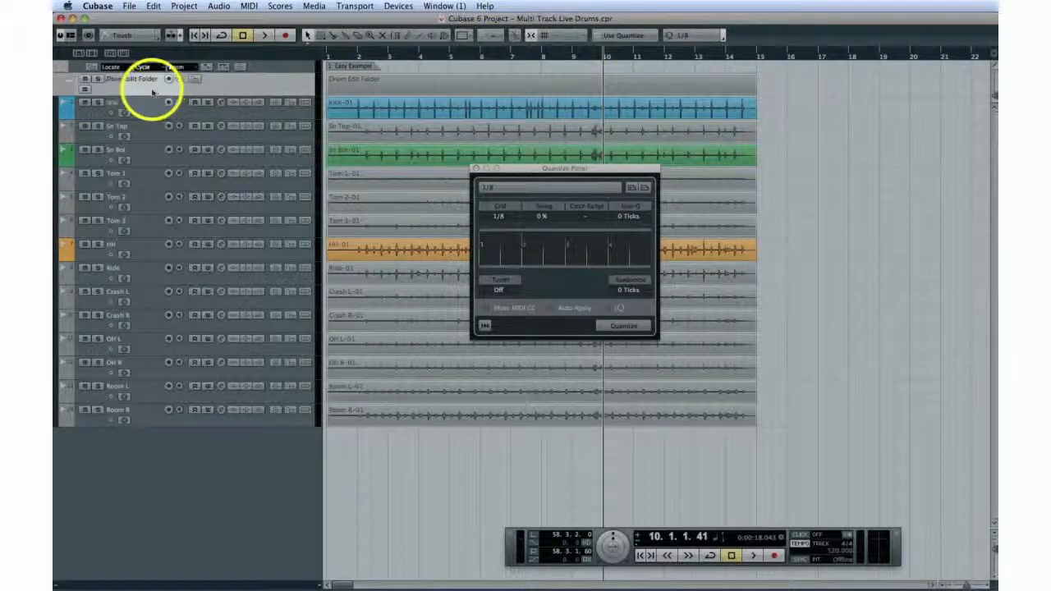
left_click(86, 89)
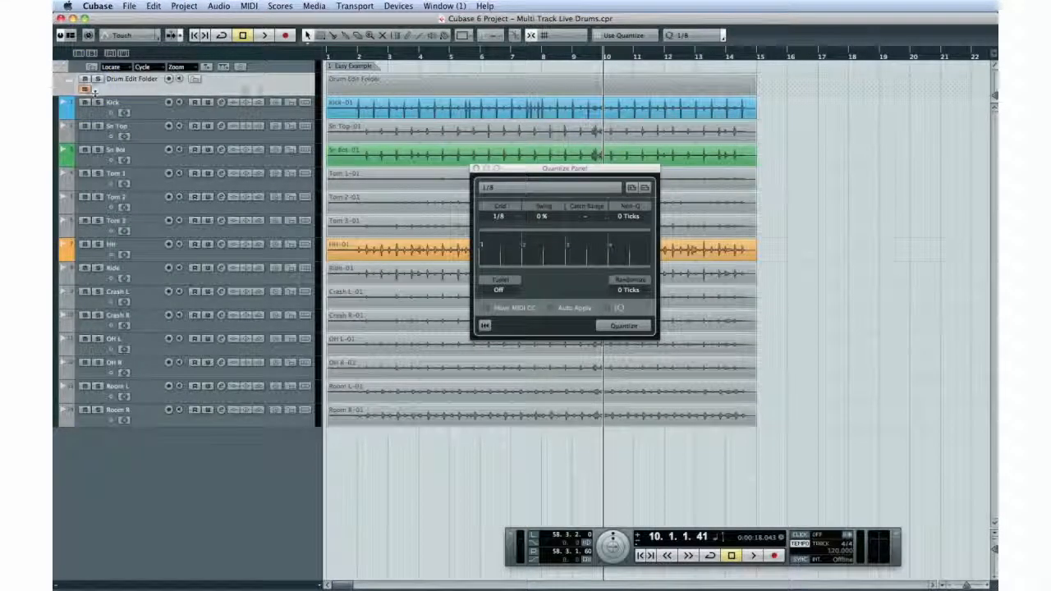
left_click(400, 109)
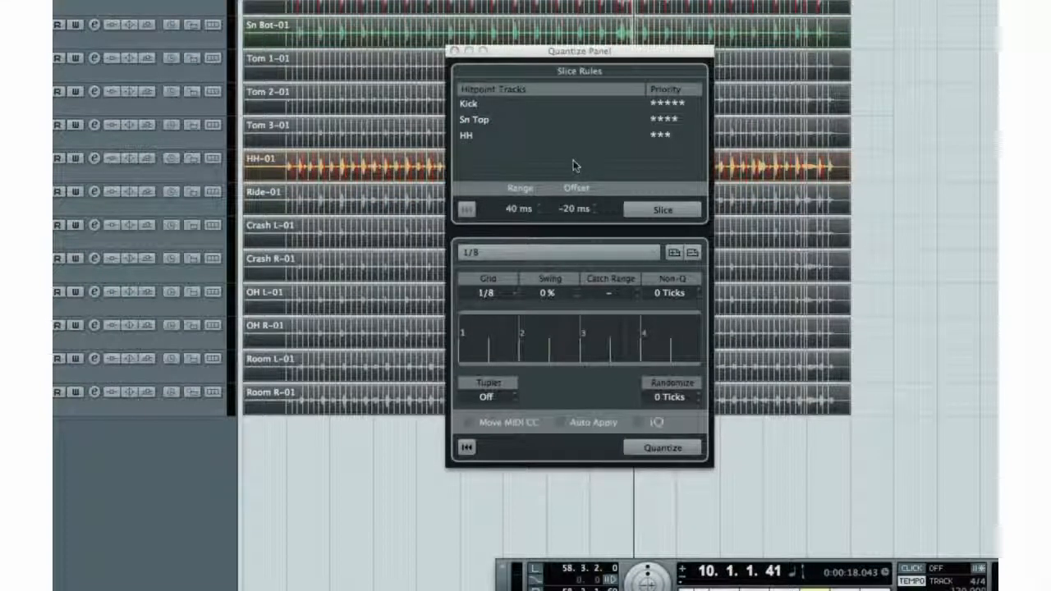
Slice the grouped drum events at the Kick, Sn Top and HH hitpoints, and select individual slices to check the grouping.
left_click(480, 109)
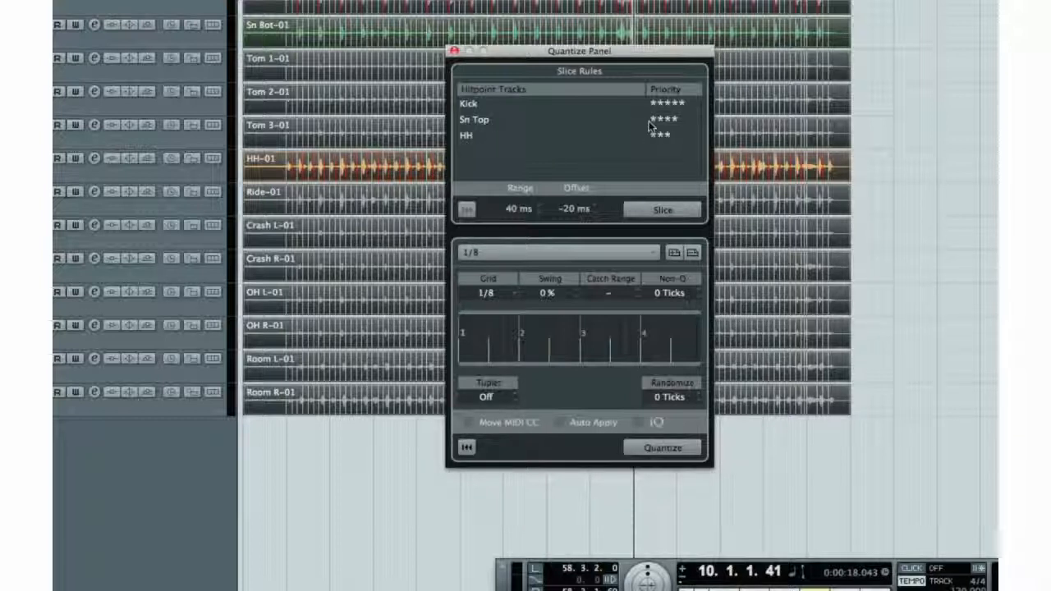
left_click(680, 104)
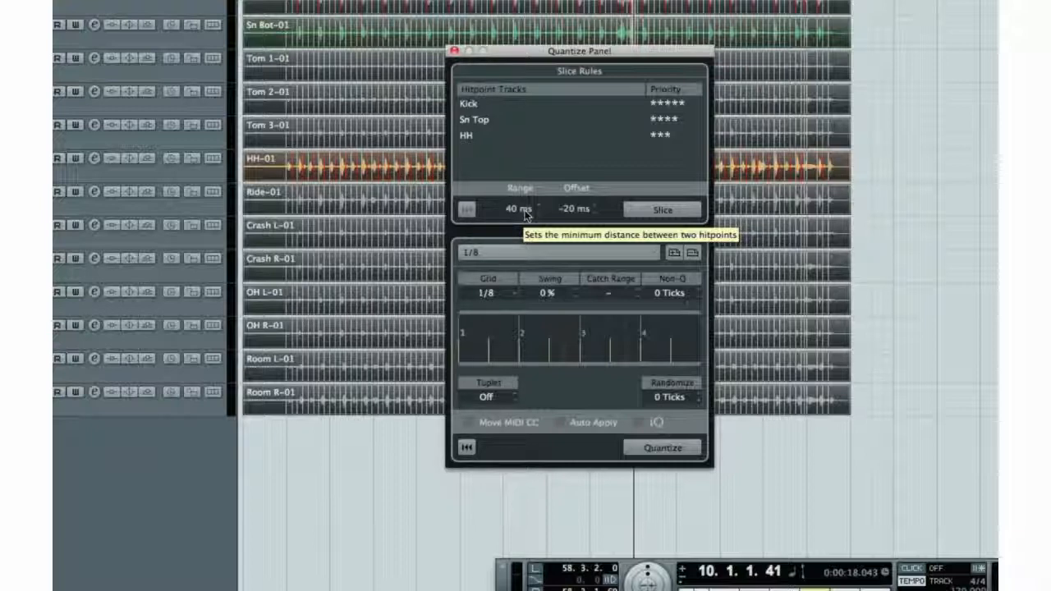
left_click(681, 217)
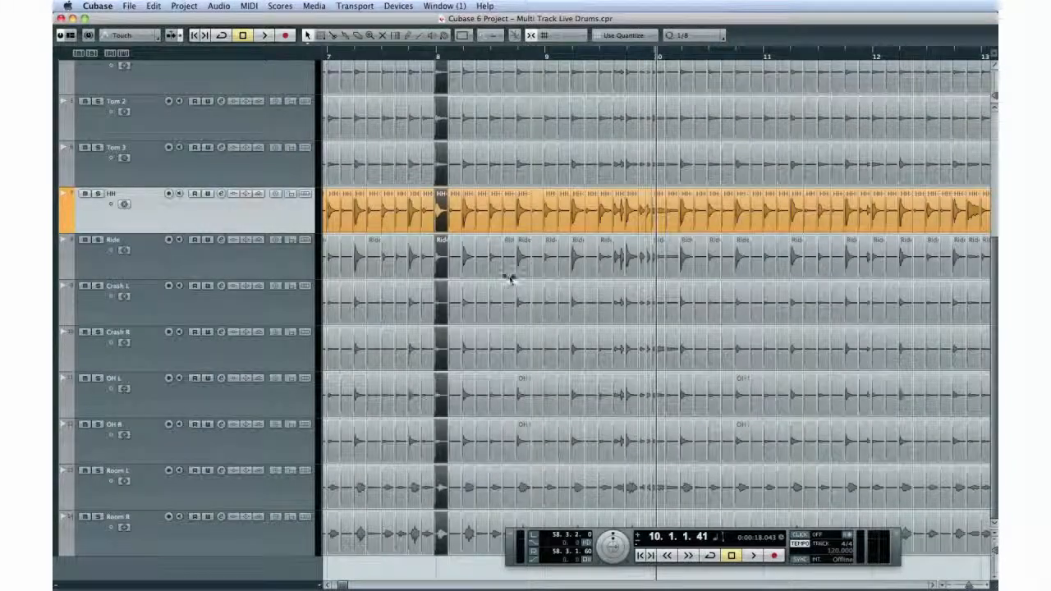
left_click(520, 286)
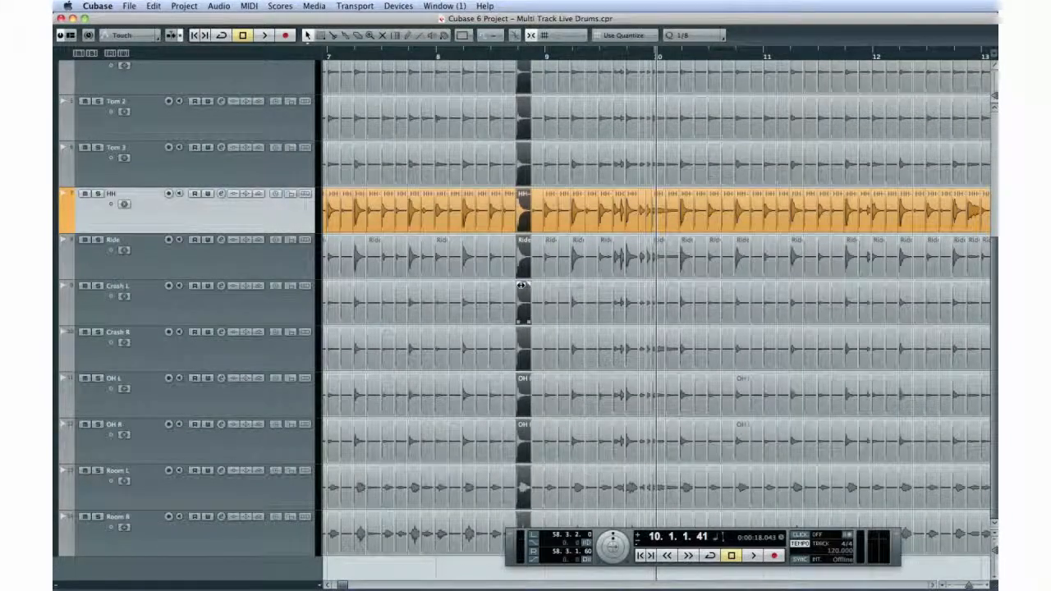
left_click(577, 303)
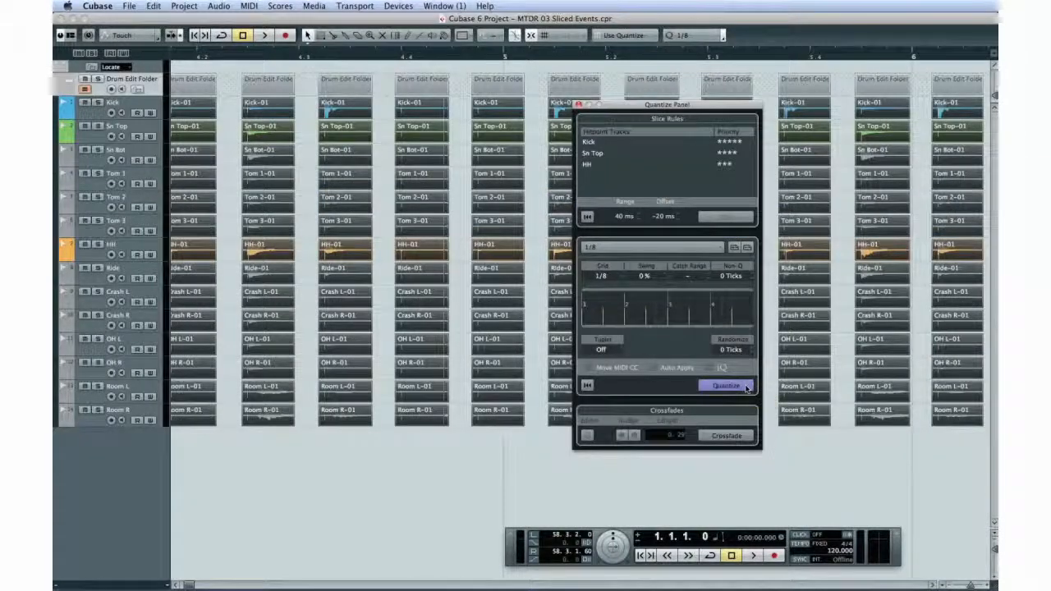
Quantize the sliced drum events to the 1/8 grid and crossfade the slices.
left_click(726, 386)
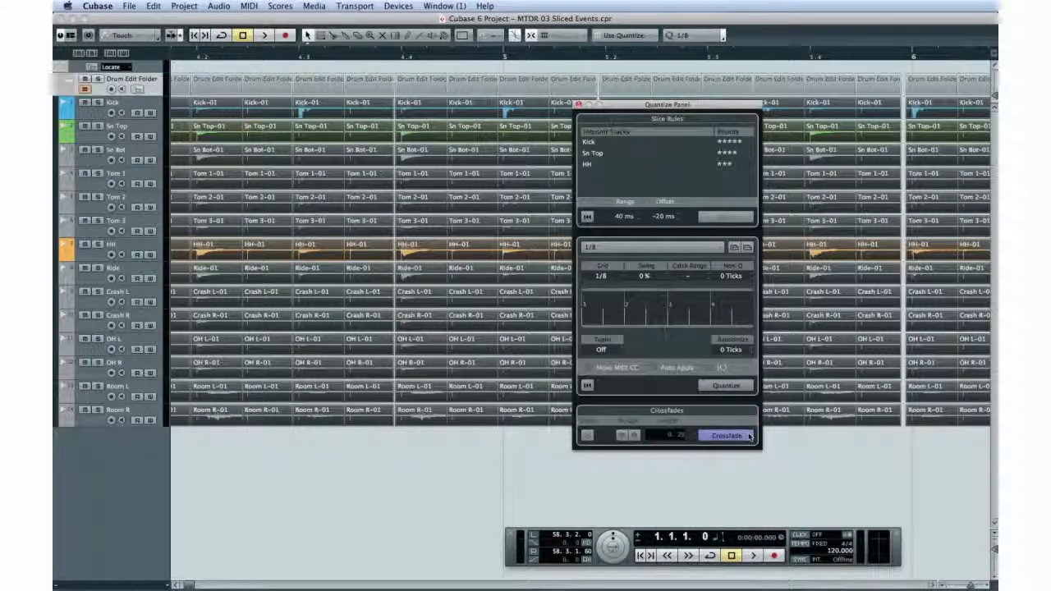
left_click(725, 435)
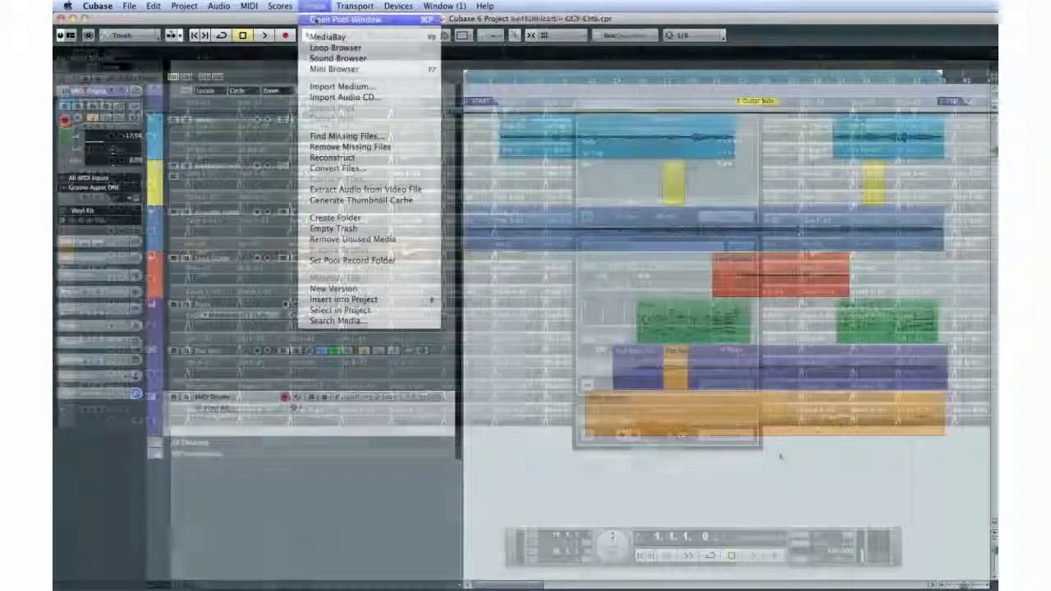
Import the drum audio files into the Pool of the GGY CH6 project and insert the selected files into the project.
left_click(328, 35)
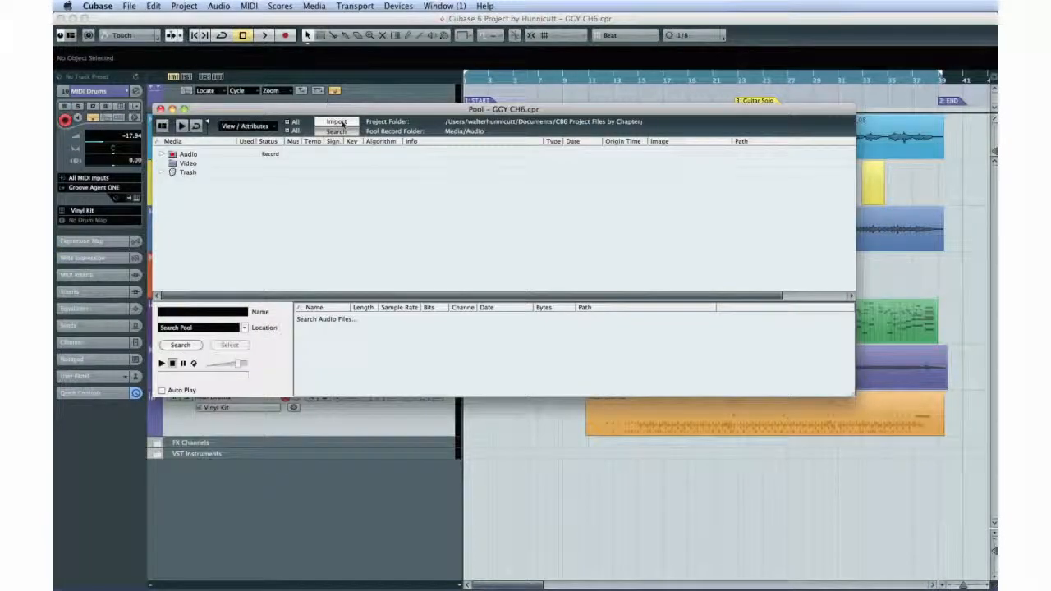
left_click(338, 123)
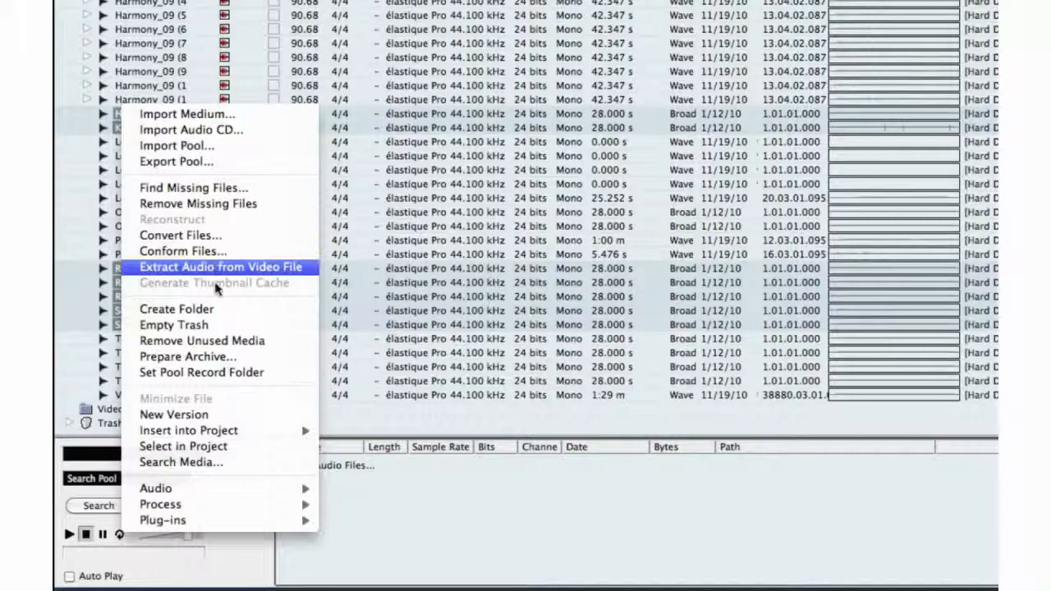
mouse_move(299, 433)
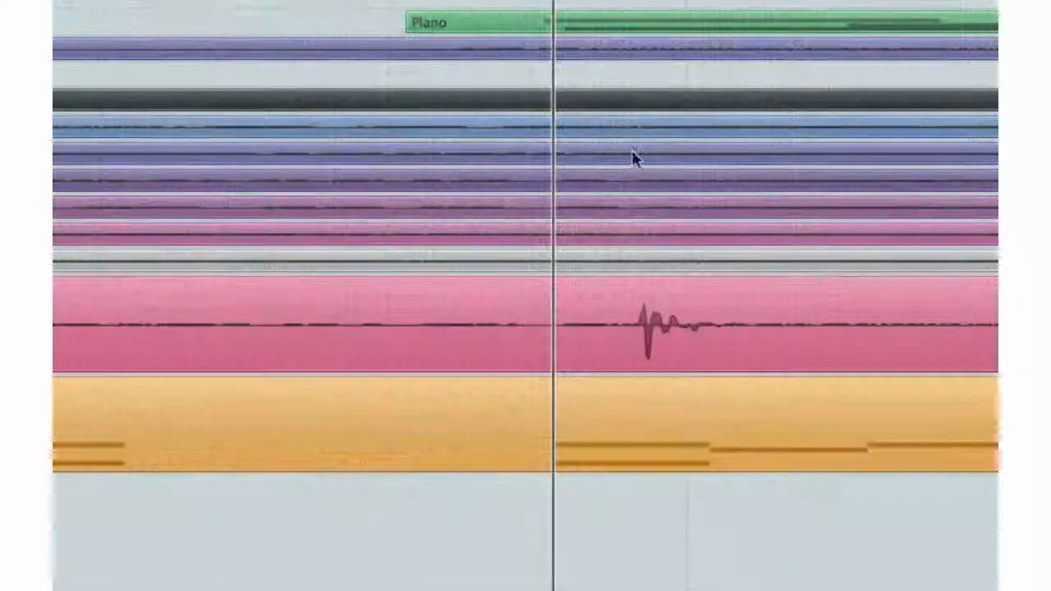
Move the inserted drum events earlier to align the kick hit with the project cursor, and play back the project.
left_click_drag(709, 103, 607, 103)
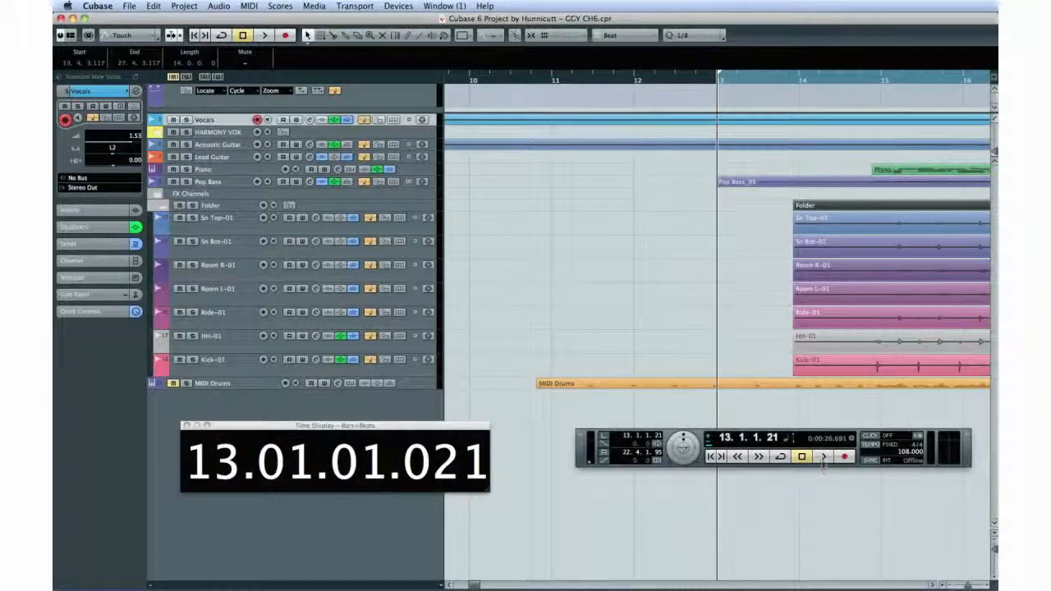
left_click(824, 457)
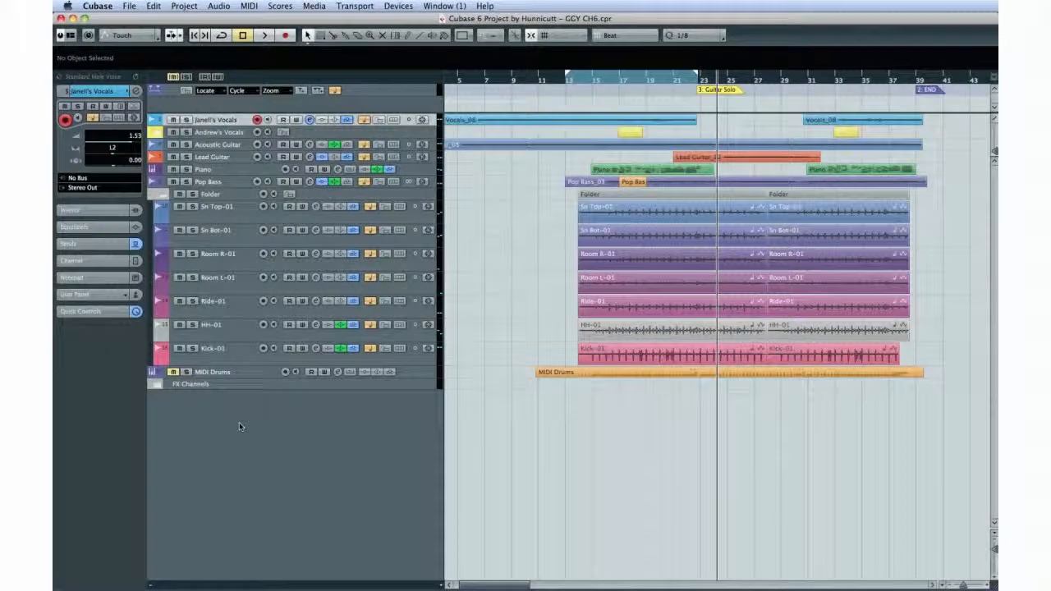
Open the channel settings of the lead vocal track and enable equalizer bands 1 to 4.
left_click(308, 120)
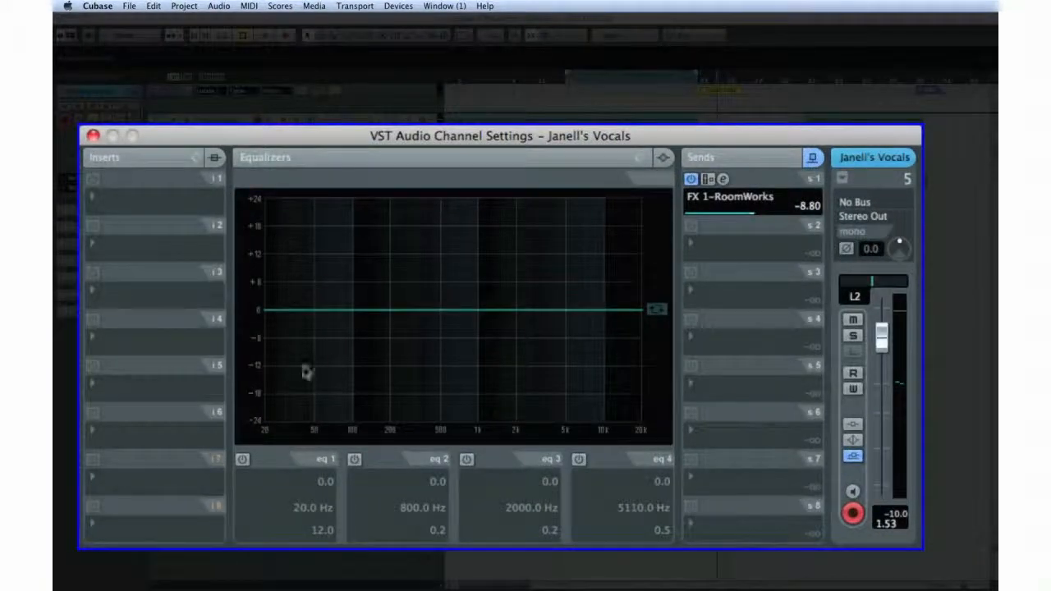
left_click(242, 460)
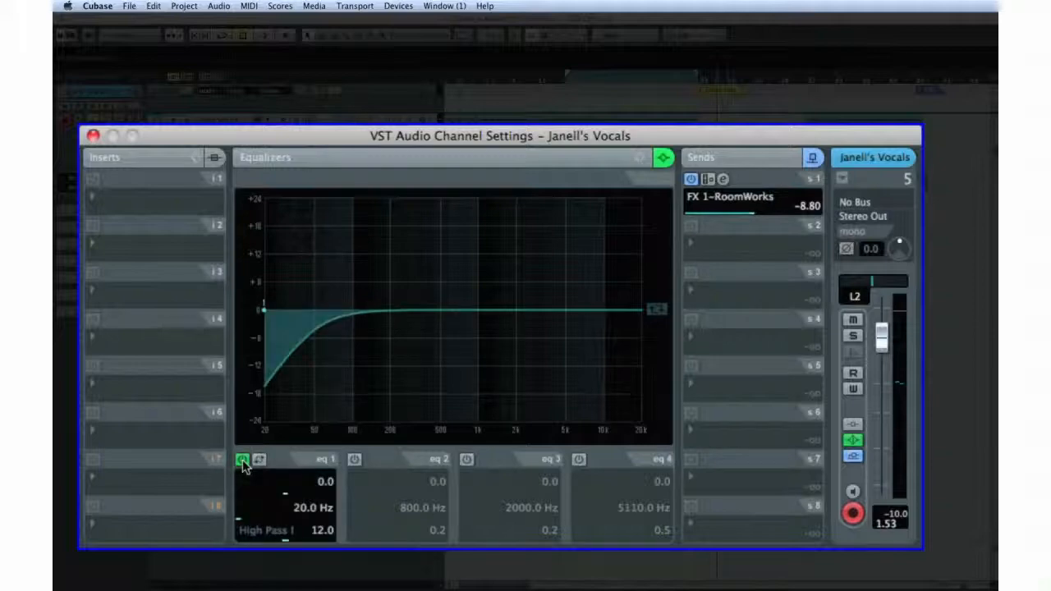
left_click(353, 460)
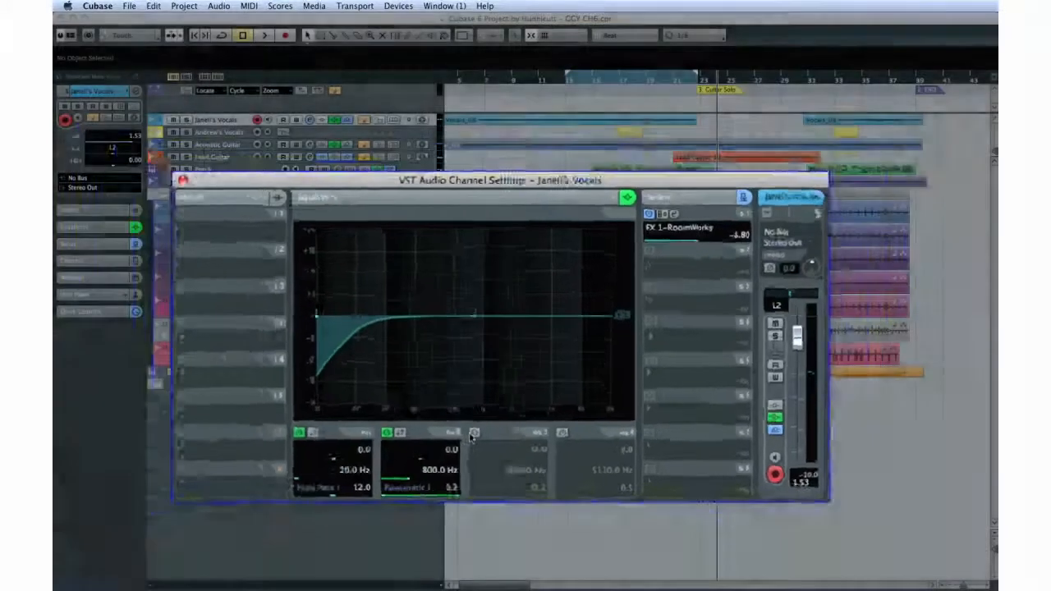
left_click(474, 432)
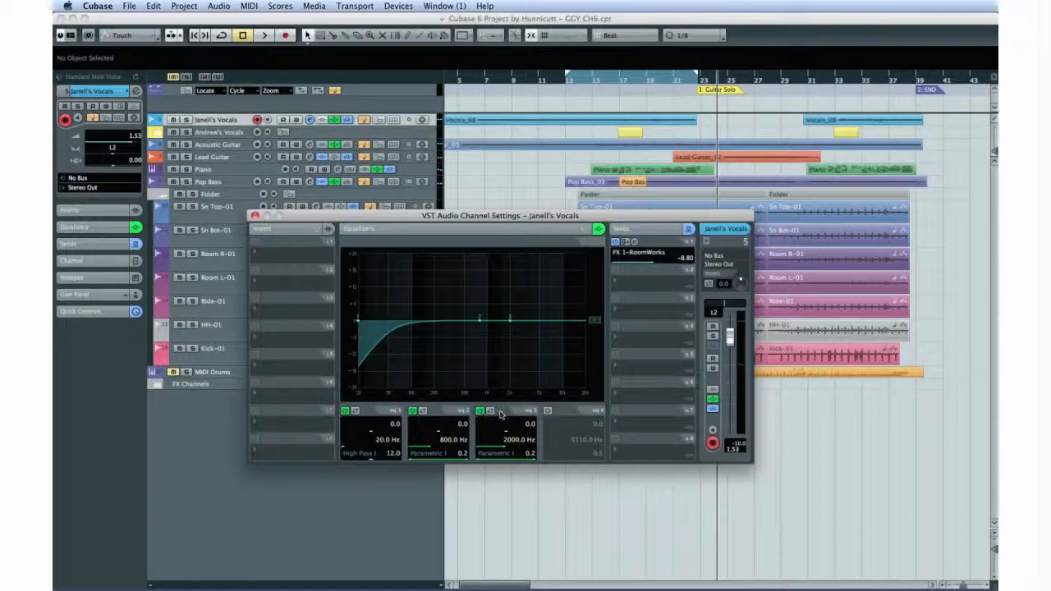
left_click(547, 410)
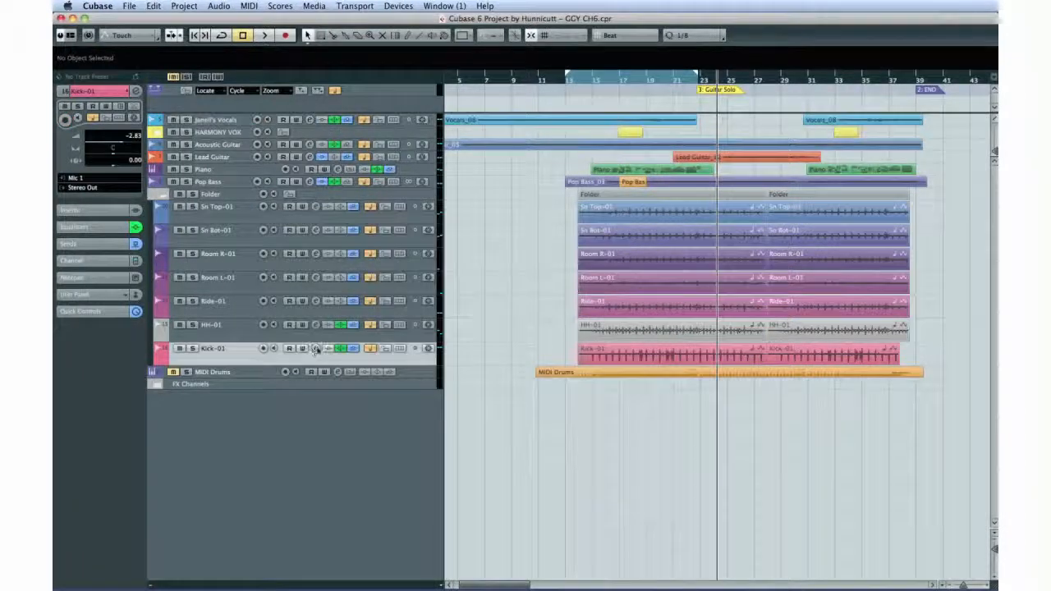
Open the Kick-01 channel settings, shift equalizer band 4 to 20000 Hz, and load the Basic Bd equalizer preset.
left_click(316, 348)
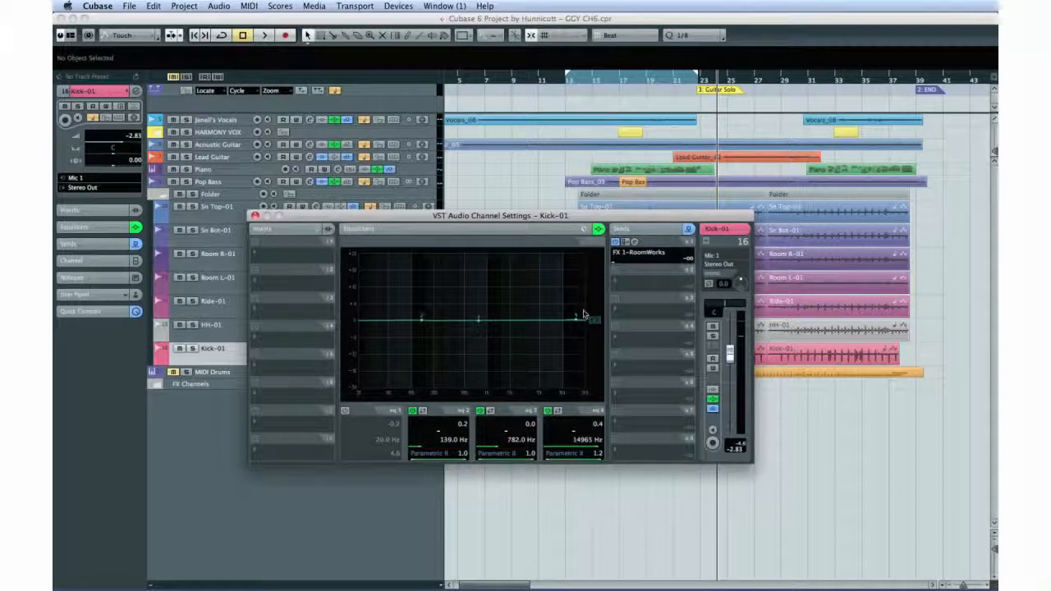
left_click_drag(576, 318, 583, 395)
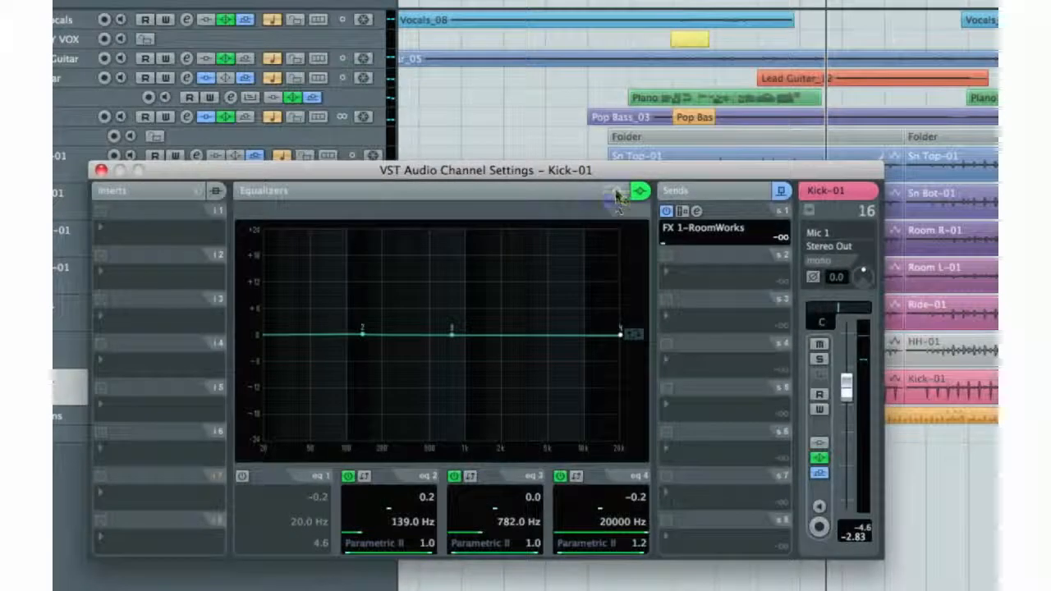
left_click(618, 195)
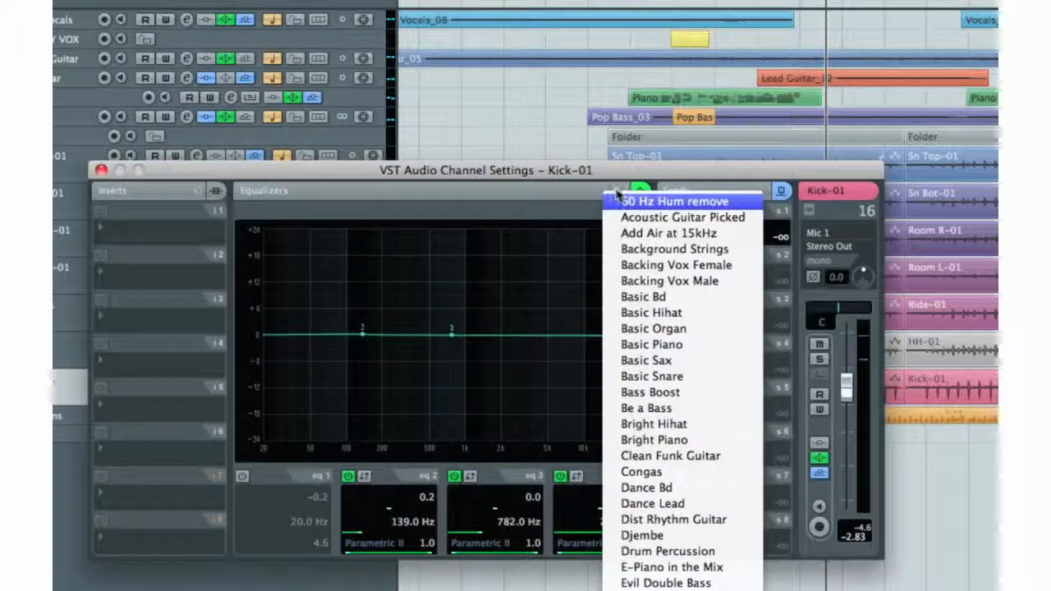
left_click(664, 298)
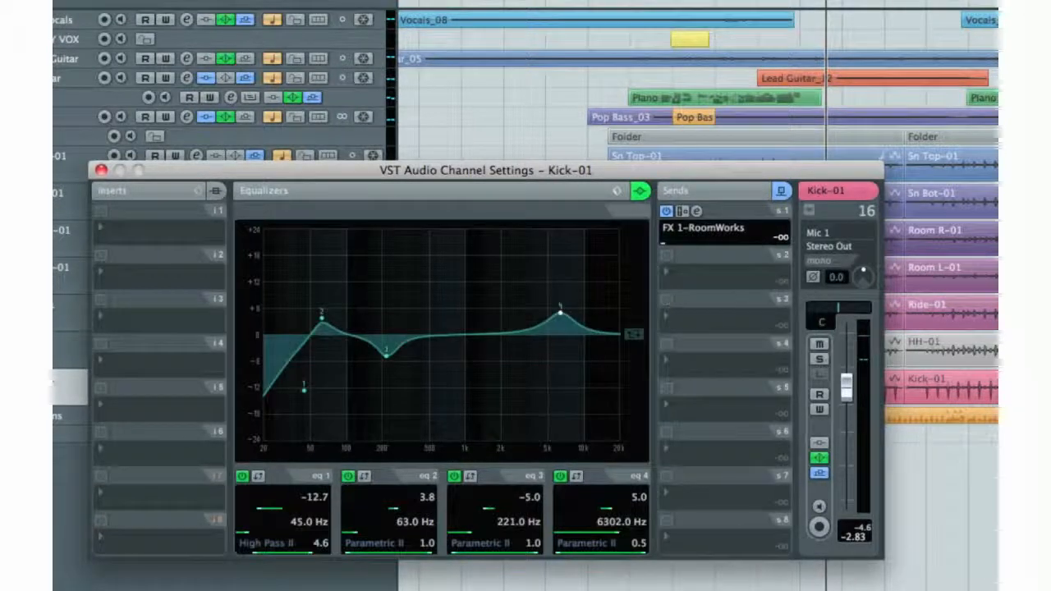
Try the Basic Sax, Dance Lead and Background Strings equalizer presets in turn on the kick channel.
left_click(618, 191)
left_click(662, 361)
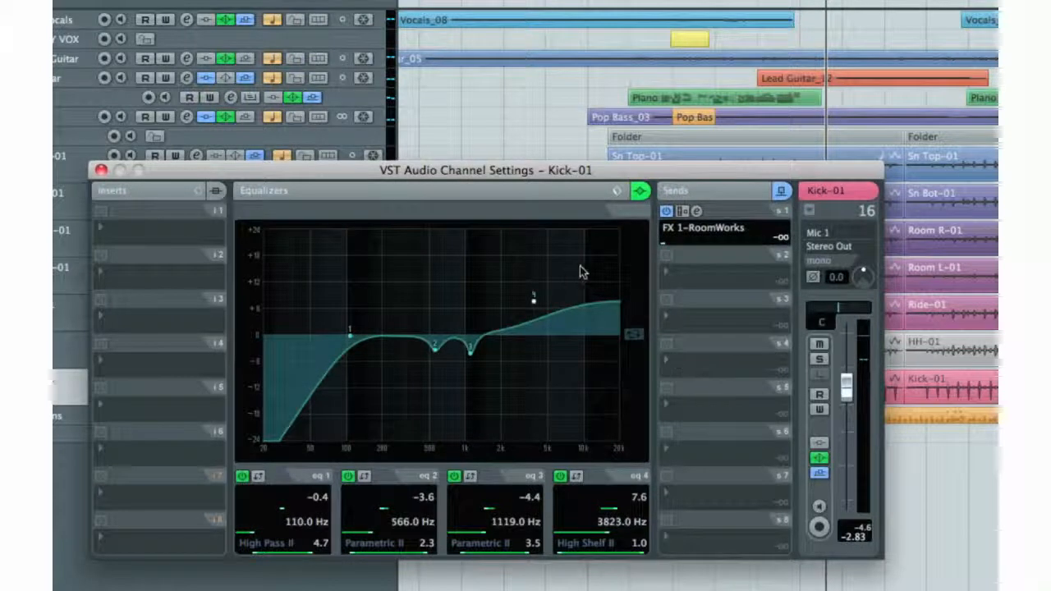
left_click(618, 193)
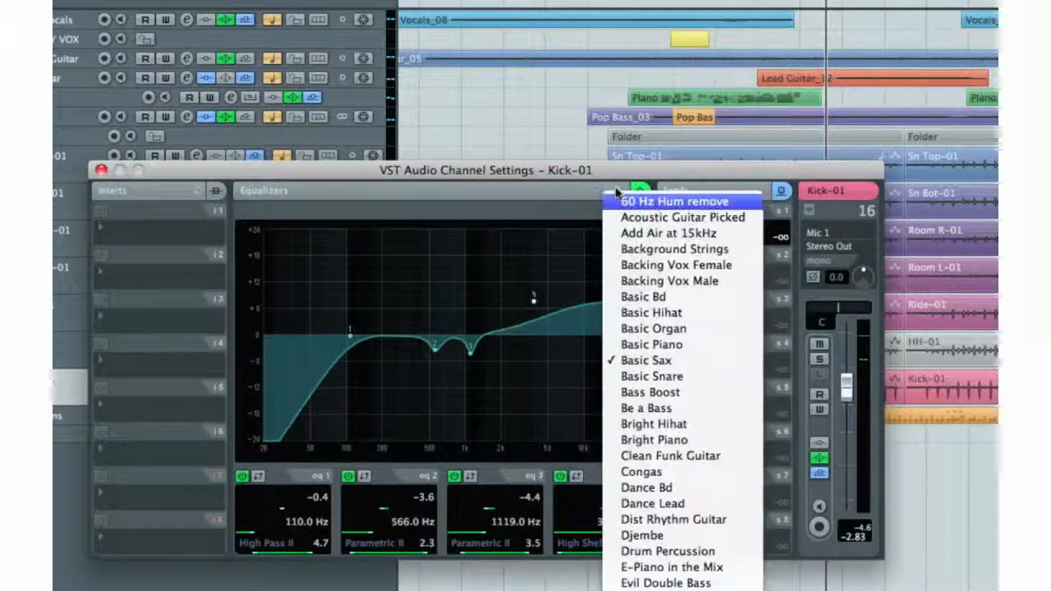
left_click(678, 505)
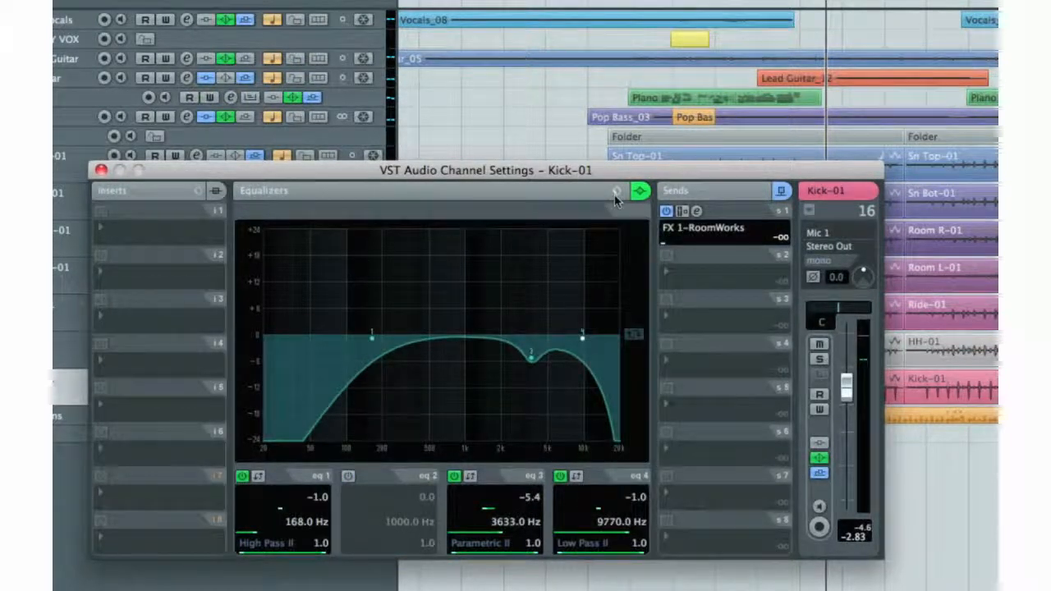
left_click(616, 193)
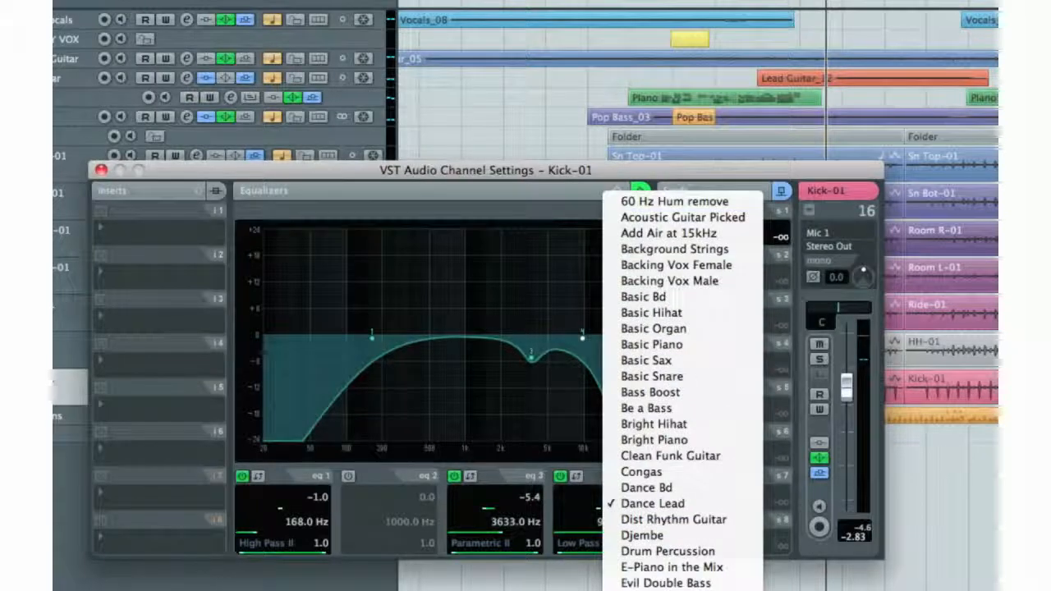
left_click(637, 252)
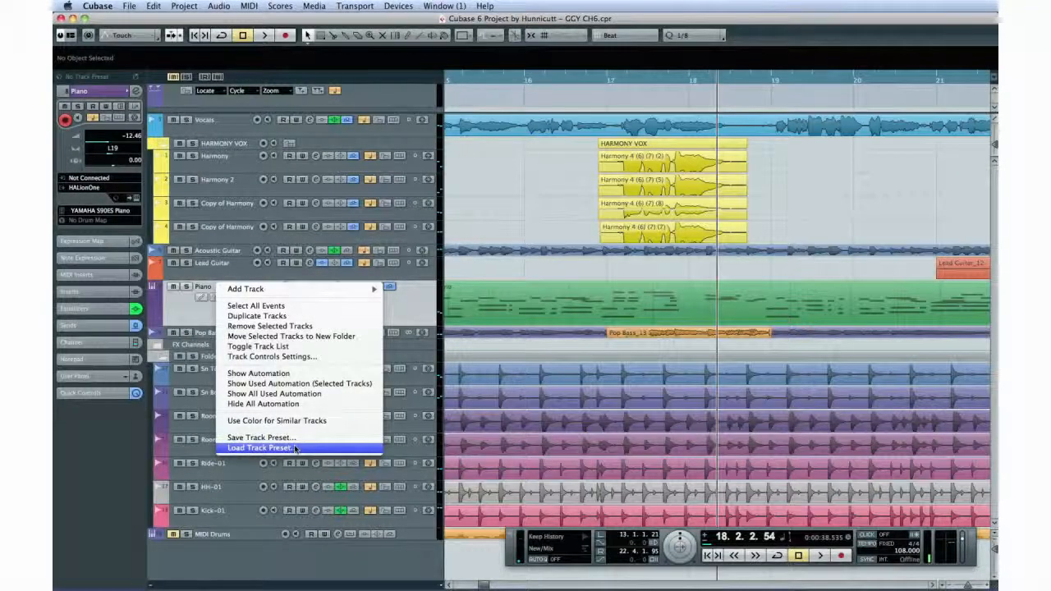
Browse the track presets for the Piano track from Mellow Grand Piano to SR Live Grand Piano, and cancel without loading one.
left_click(271, 446)
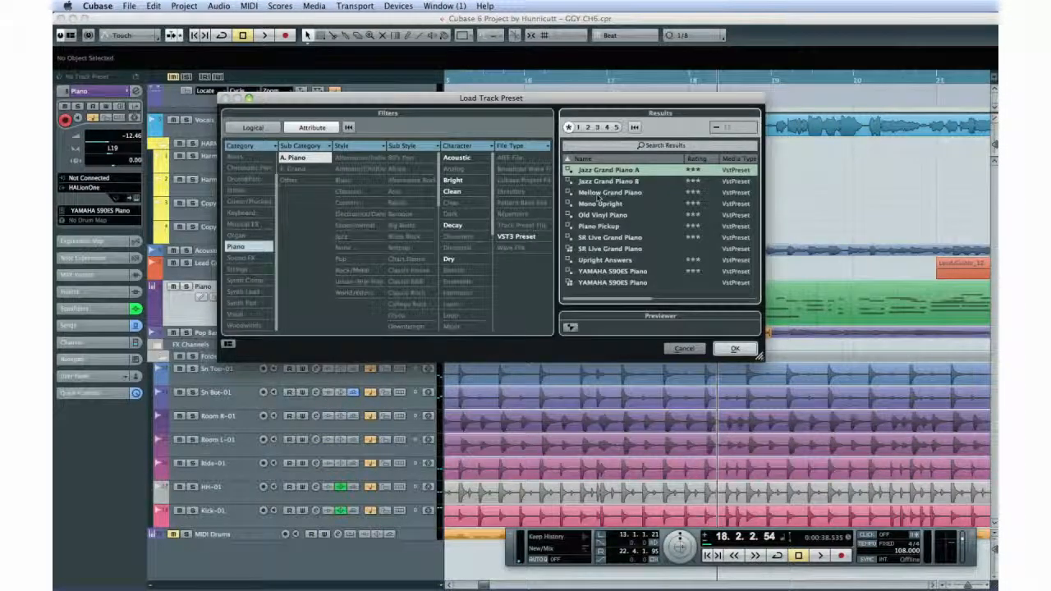
left_click(601, 193)
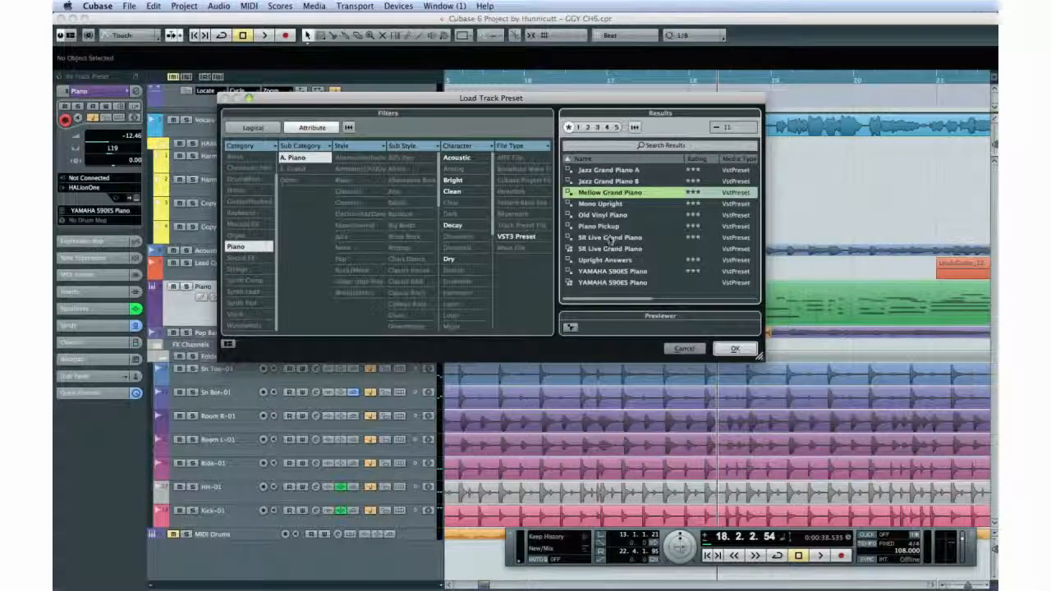
key("Down")
key("Down")
key("Down")
key("Down")
key("Down")
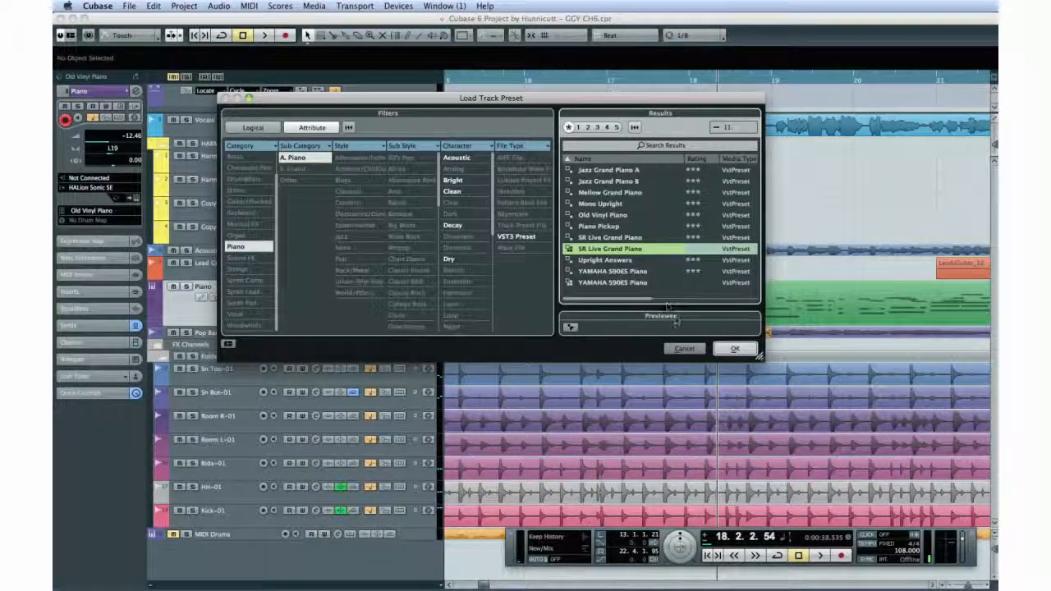
left_click(682, 348)
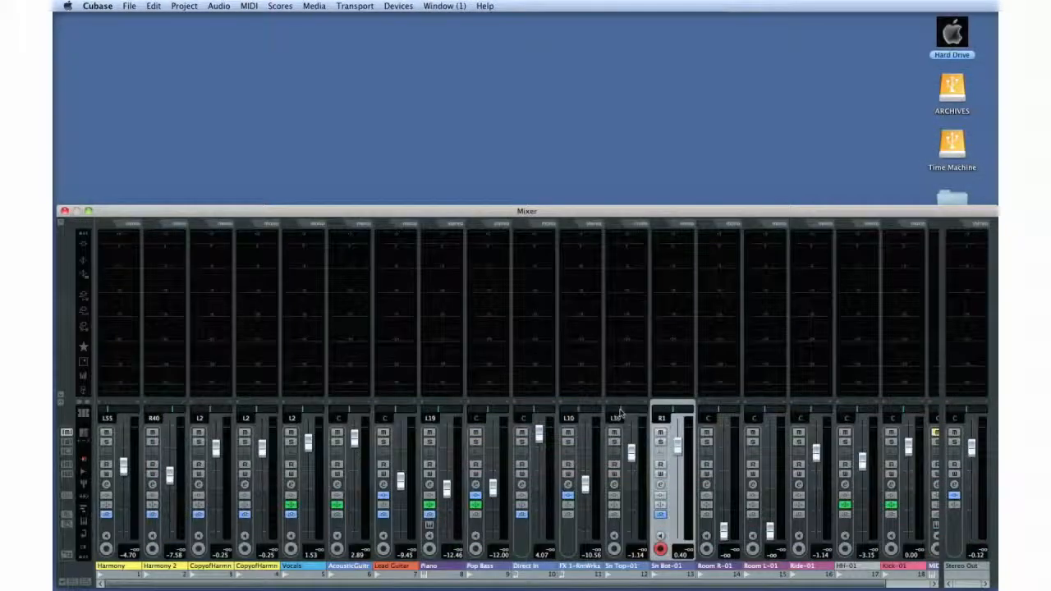
Pan the Sn Bot-01 channel to R11 and the Piano channel to R13 in the mixer.
double_click(661, 410)
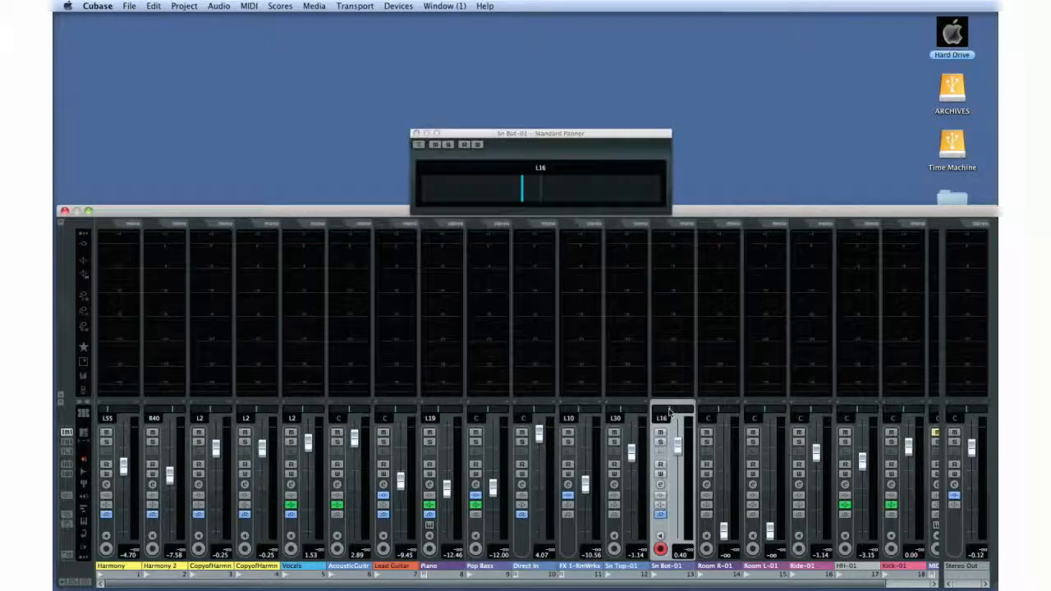
left_click_drag(527, 202, 555, 199)
left_click(416, 133)
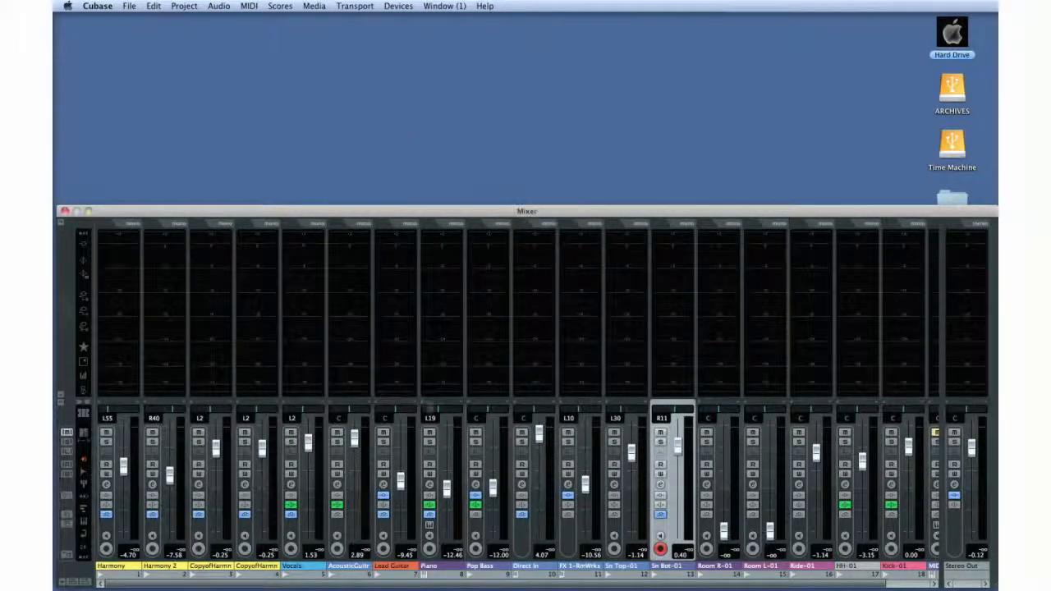
left_click_drag(437, 412, 440, 413)
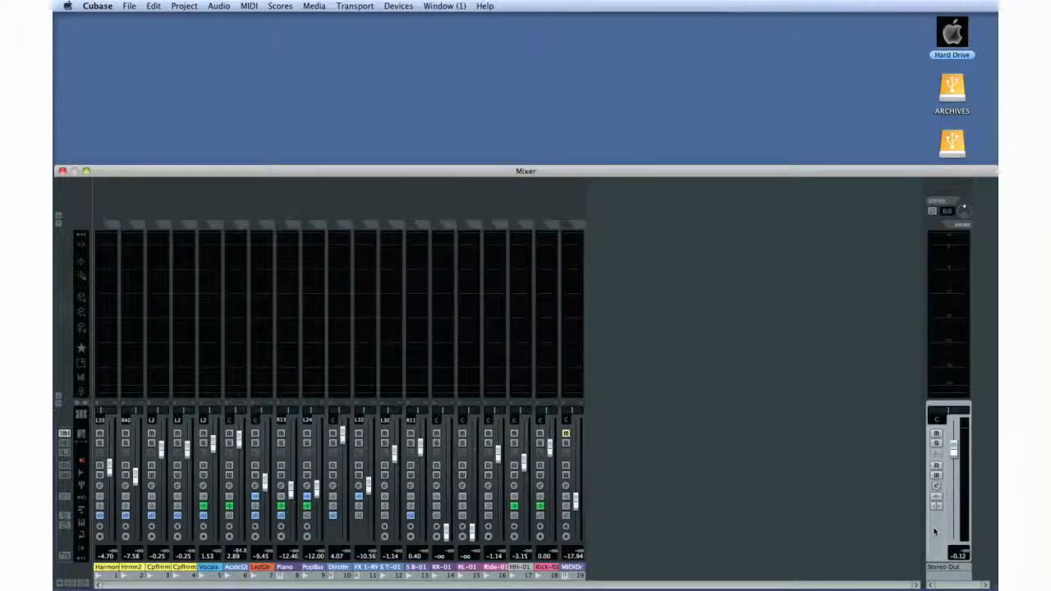
Add the UV22HR mastering plug-in to insert slot 8 of the Stereo Out channel and set its output bits to 24.
left_click(936, 489)
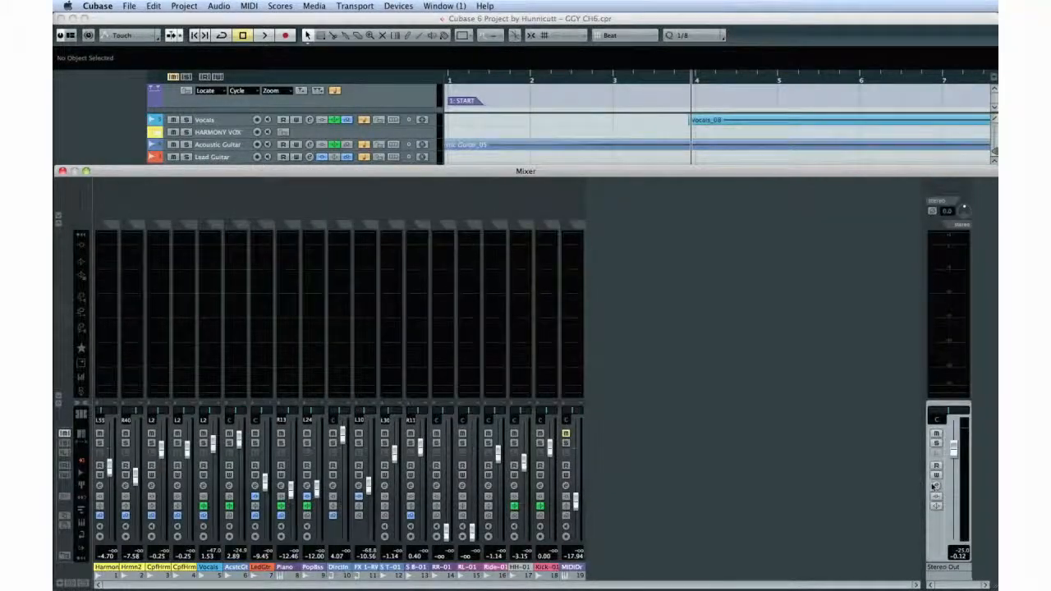
left_click(935, 485)
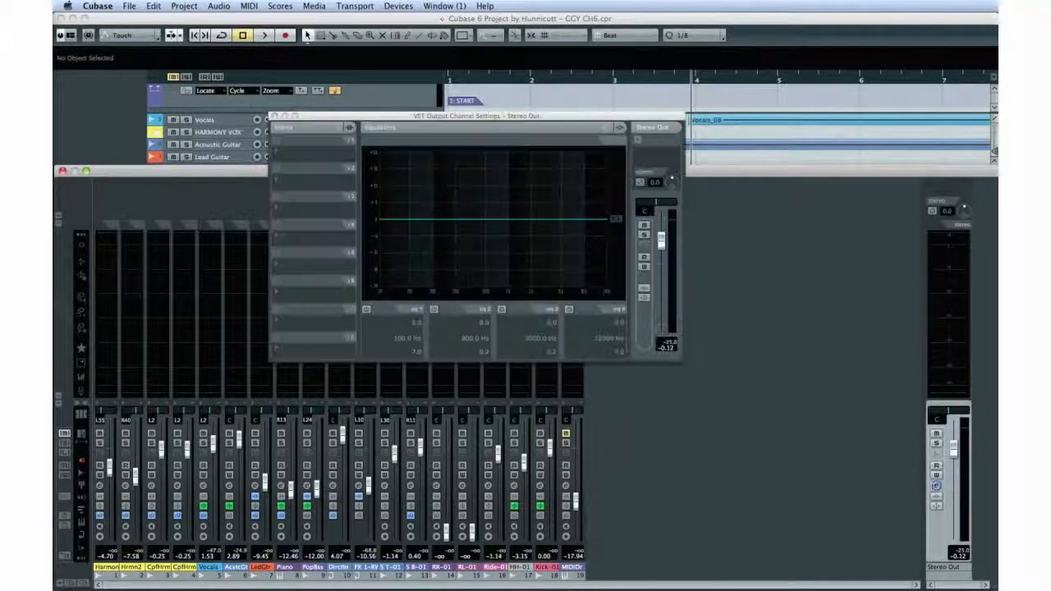
left_click(325, 353)
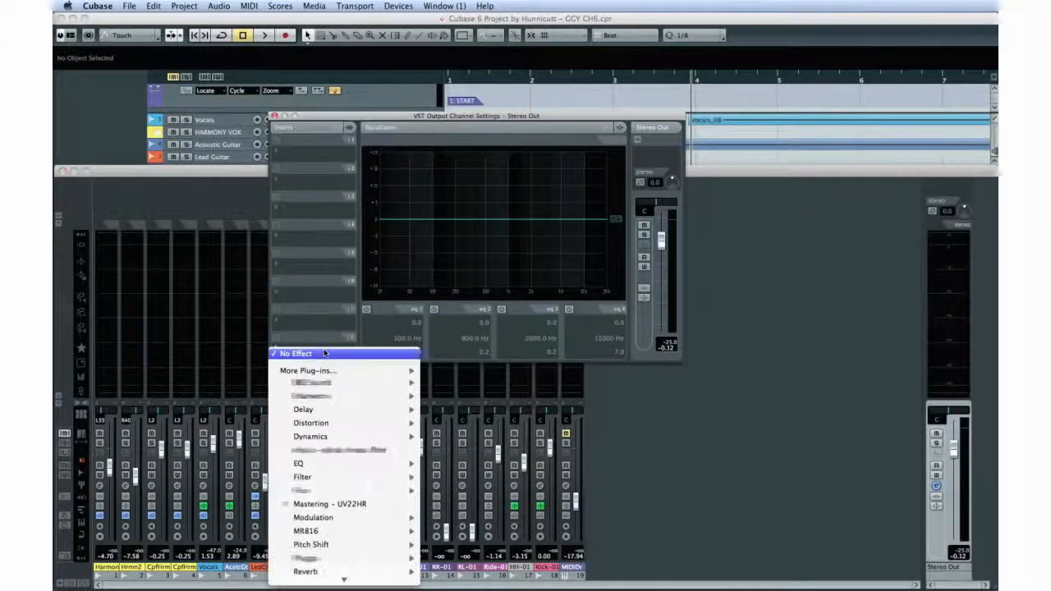
left_click(403, 504)
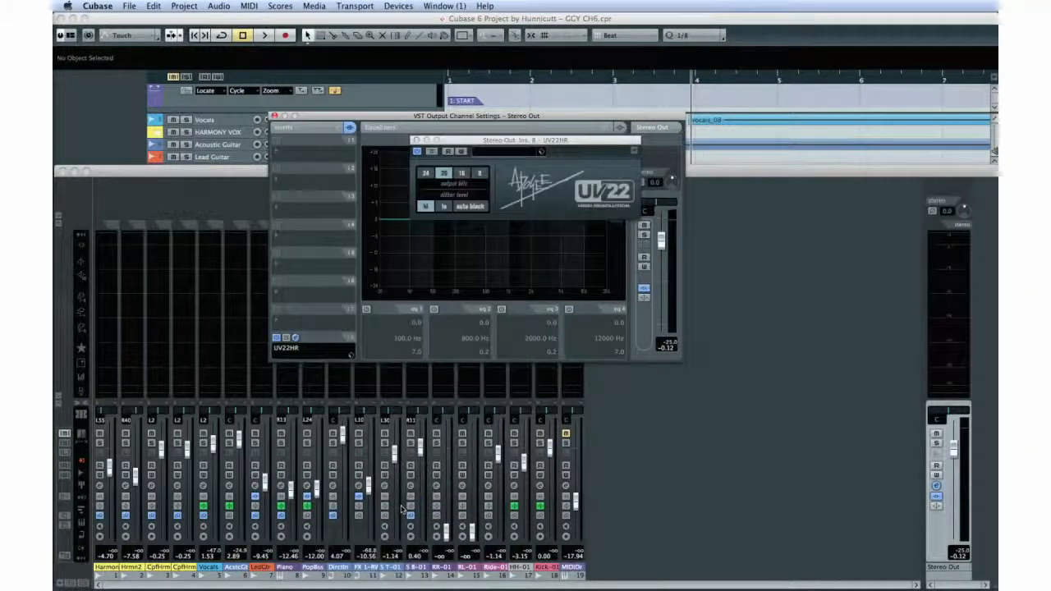
left_click(429, 175)
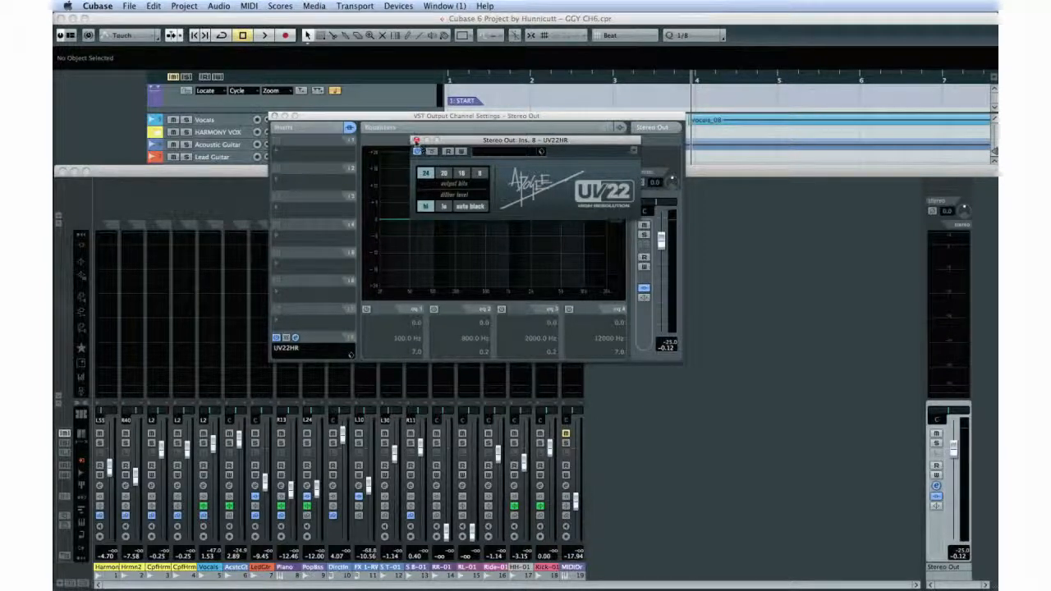
left_click(416, 140)
Add the Maximizer dynamics plug-in to insert slot 7 of the Stereo Out channel.
left_click(285, 320)
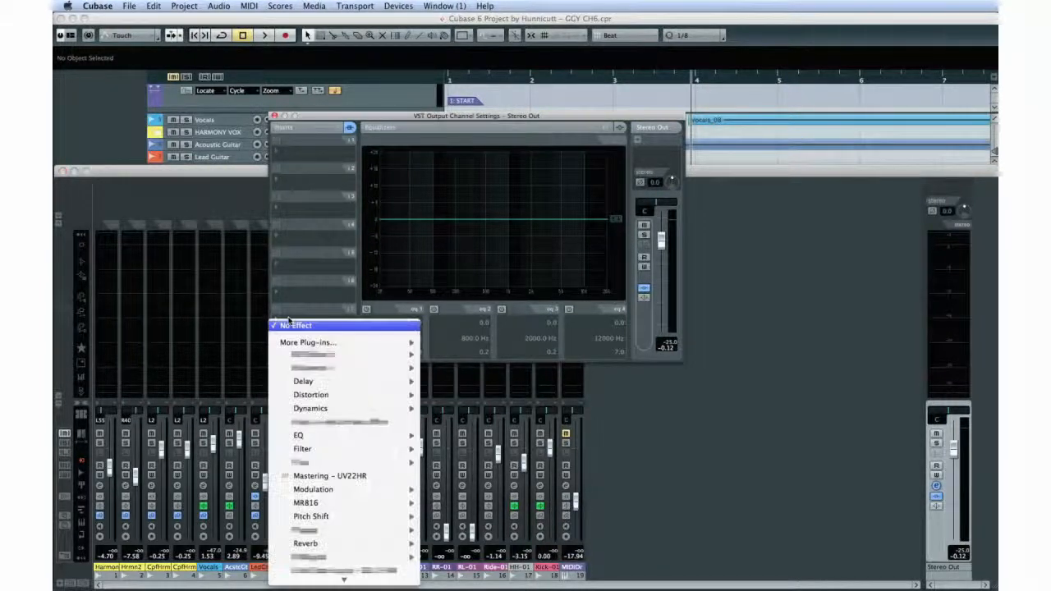
mouse_move(402, 408)
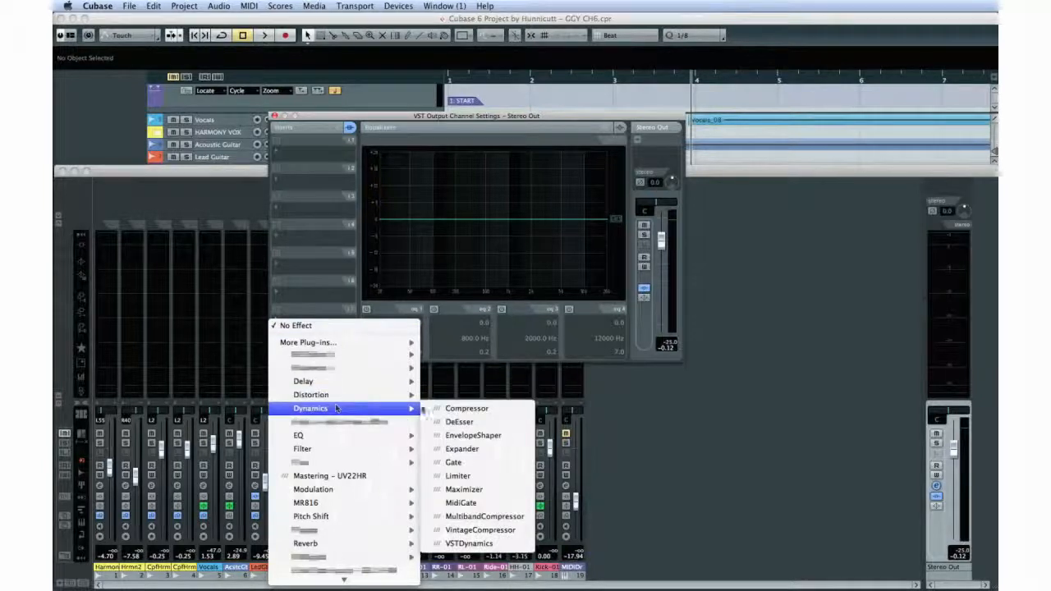
left_click(479, 491)
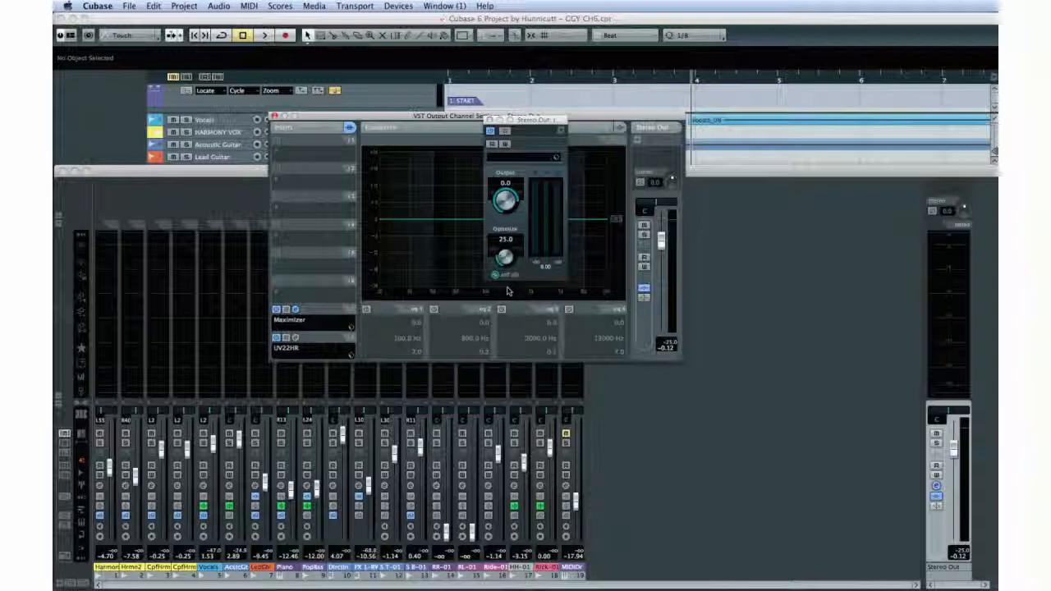
Set the Maximizer's Optimize to 30.0 and Output to -0.4, and close the Stereo Out channel settings.
left_click(503, 260)
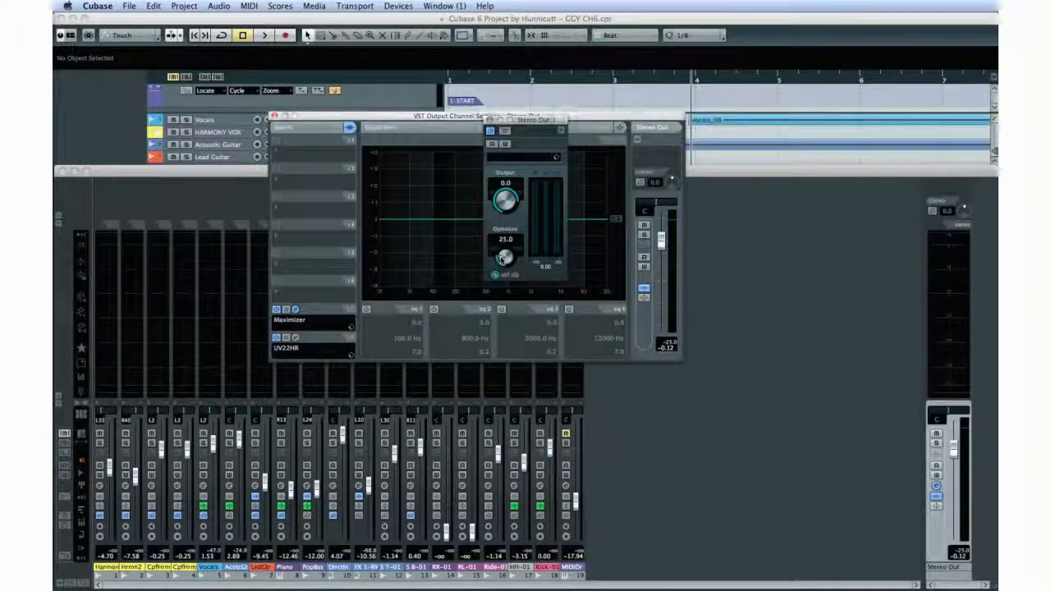
scroll(504, 256, "up", 1)
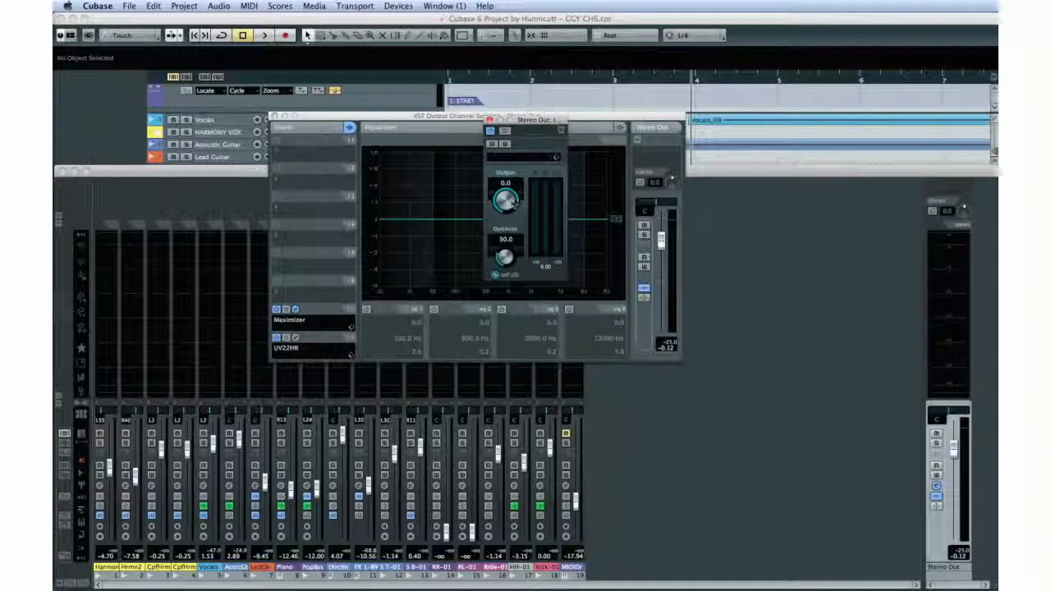
scroll(517, 202, "up", 2)
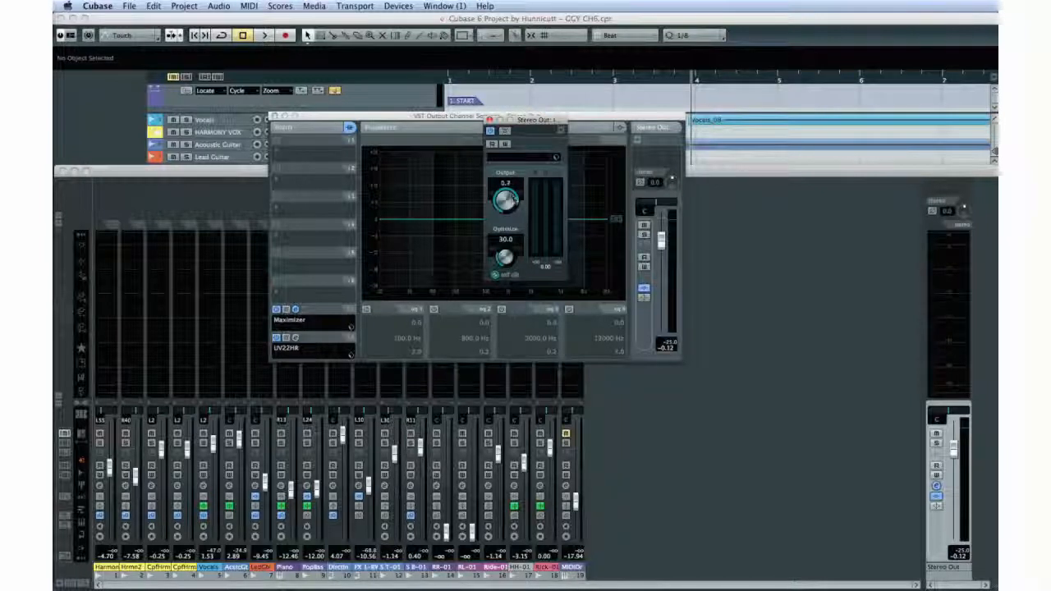
left_click_drag(506, 197, 507, 201)
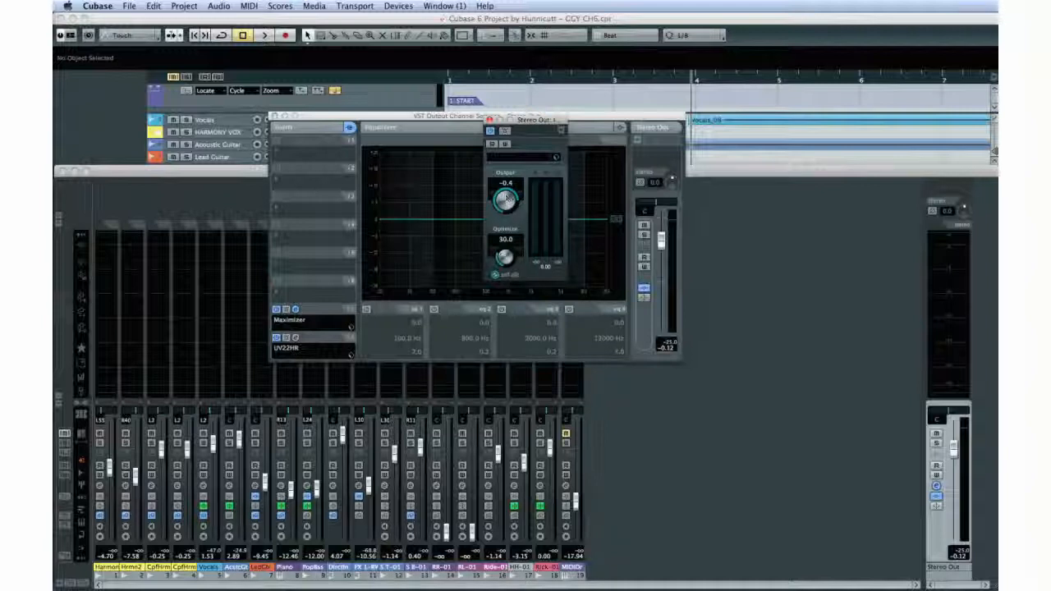
left_click(495, 276)
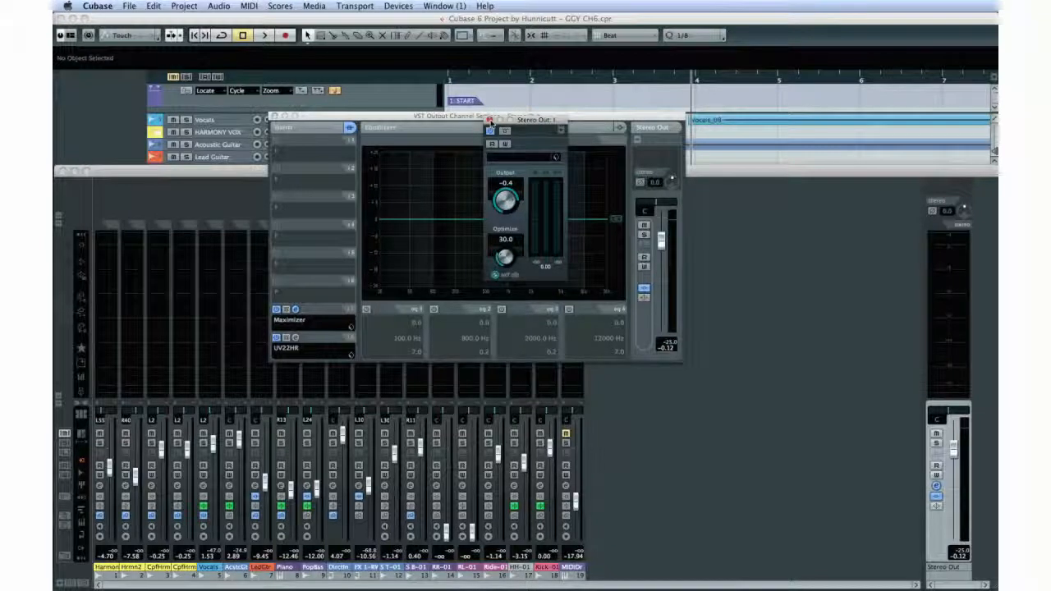
left_click(489, 121)
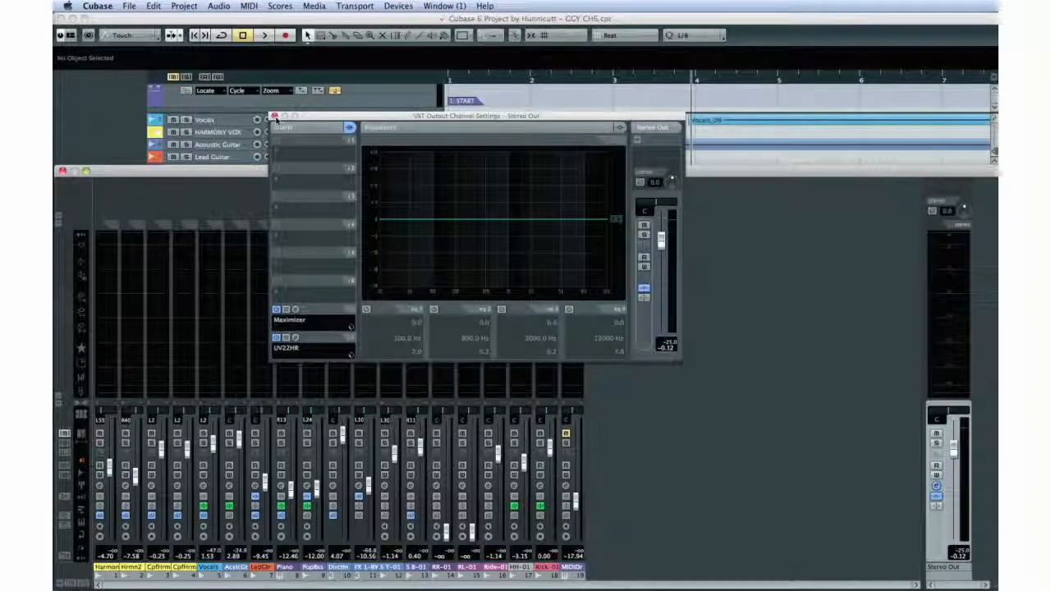
left_click(275, 116)
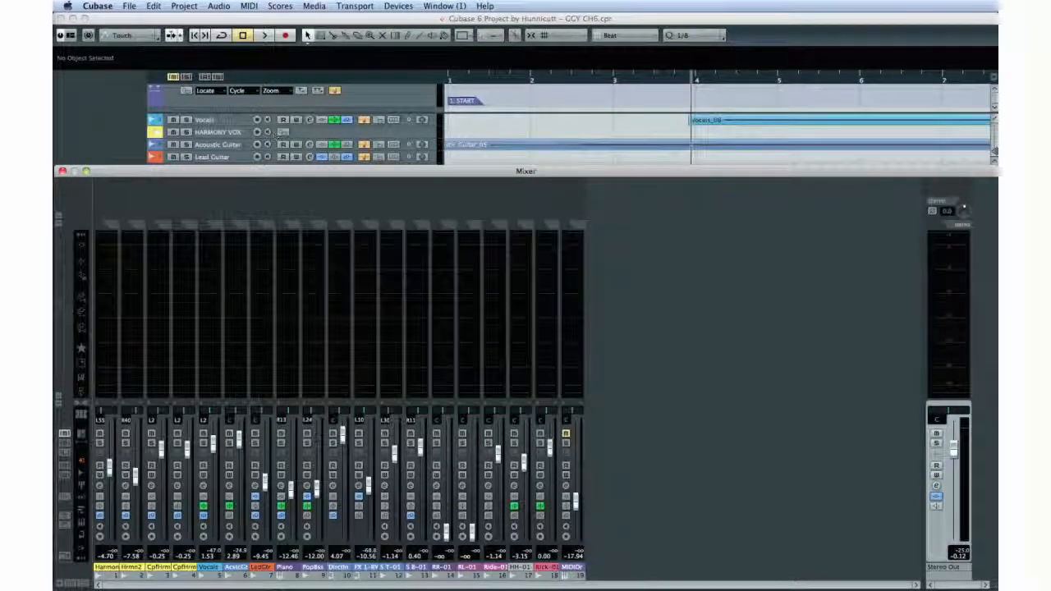
Export the Stereo Out audio mixdown of Gonna Get You as a Wave File, importing it into the Pool and an audio track.
left_click(131, 7)
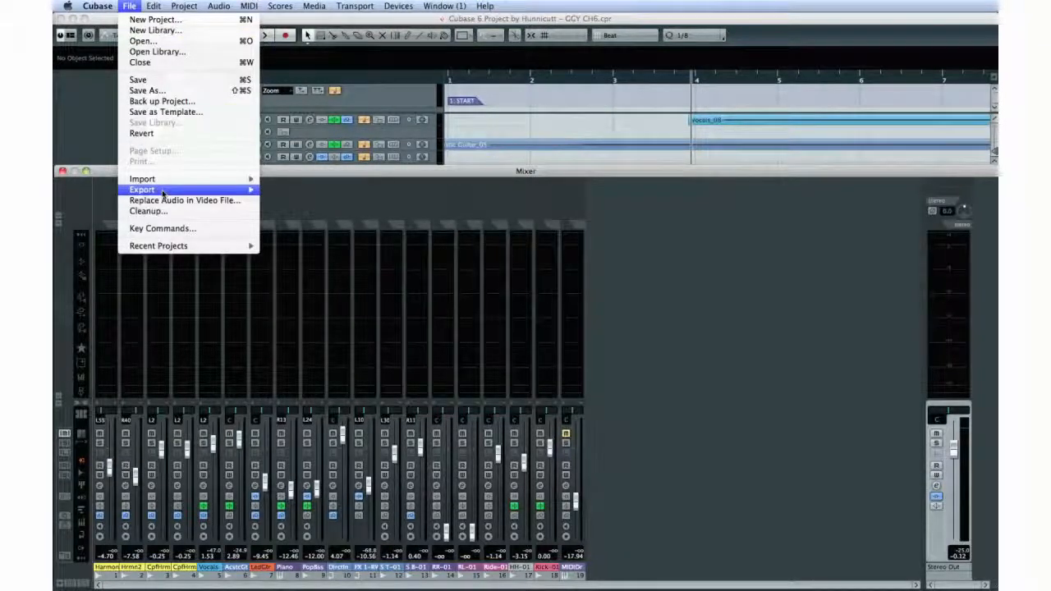
mouse_move(163, 192)
left_click(304, 211)
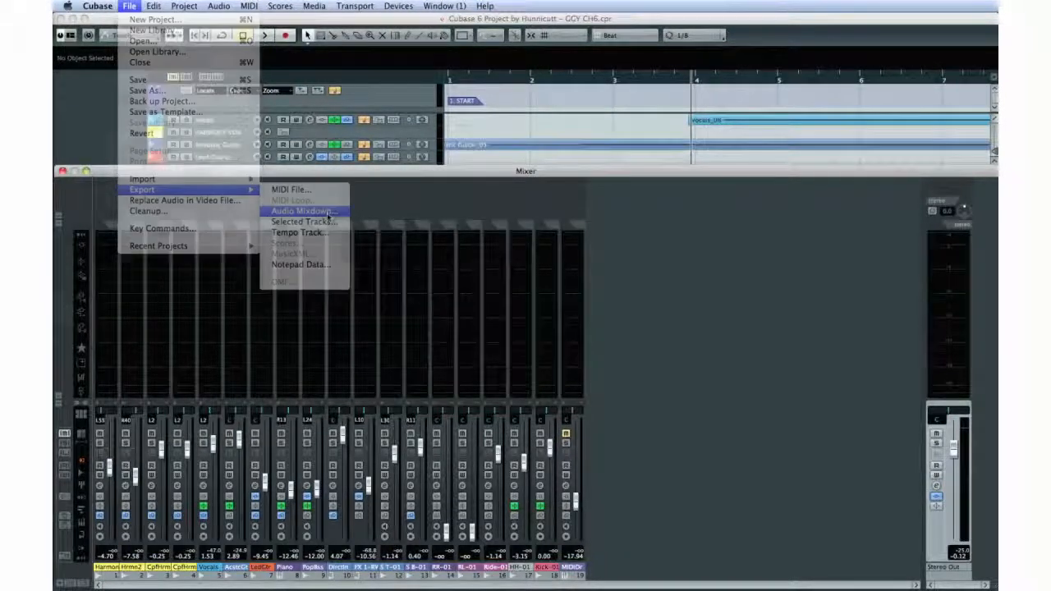
left_click(640, 259)
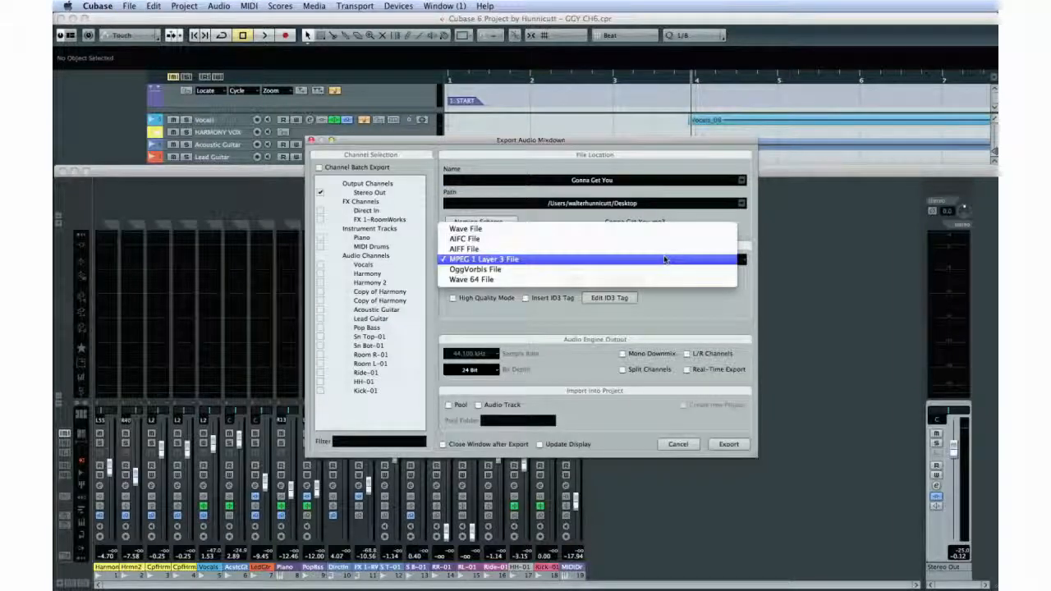
left_click(639, 234)
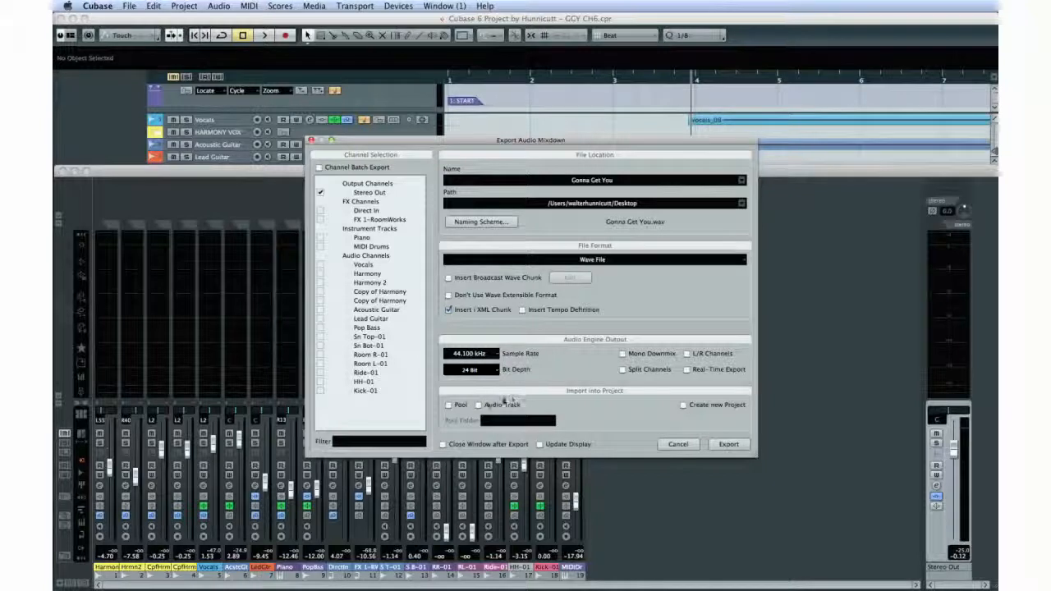
left_click(477, 405)
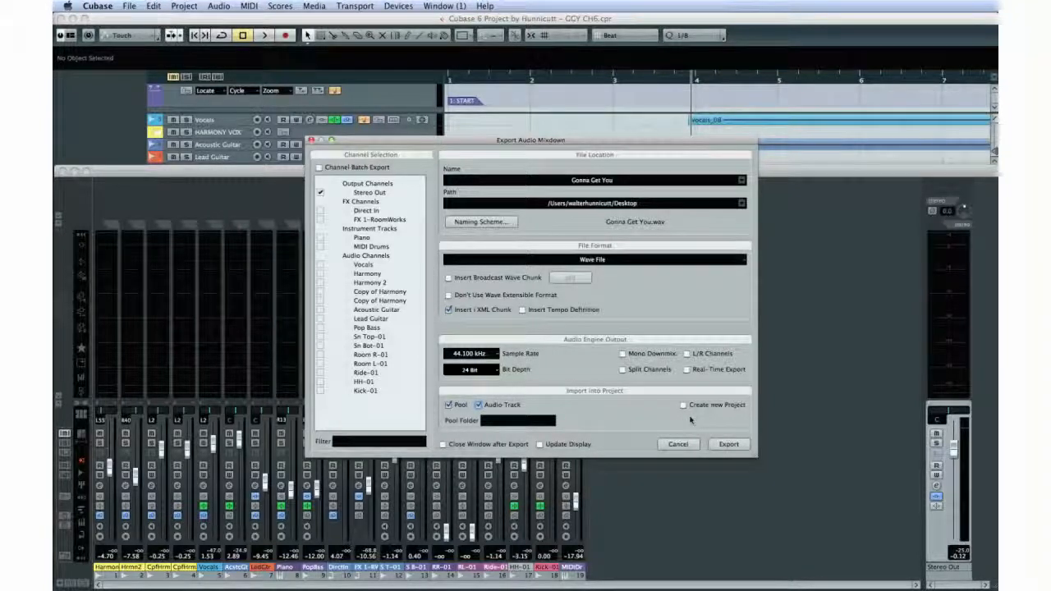
left_click(711, 444)
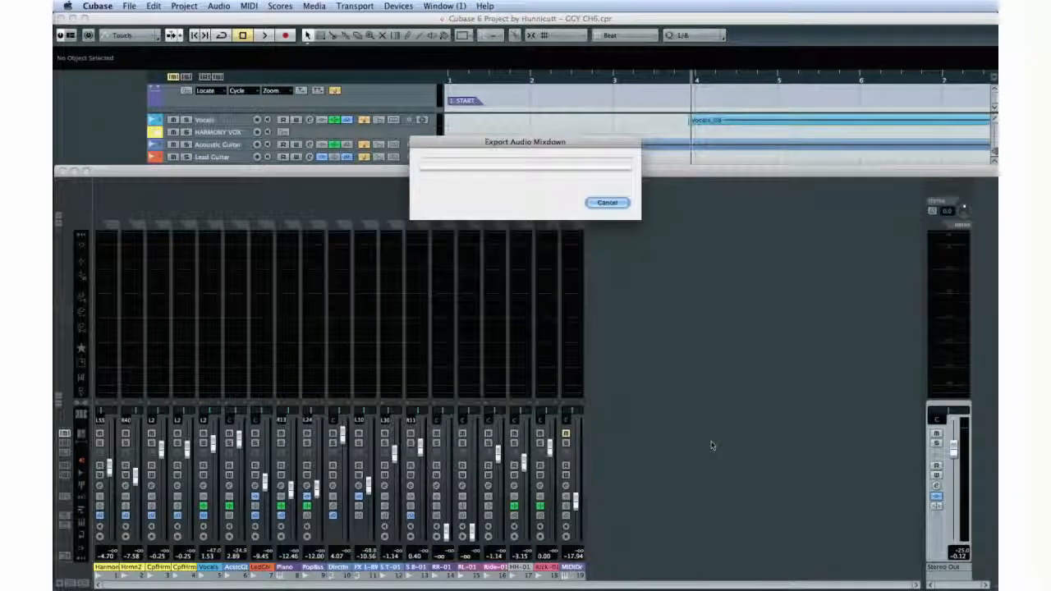